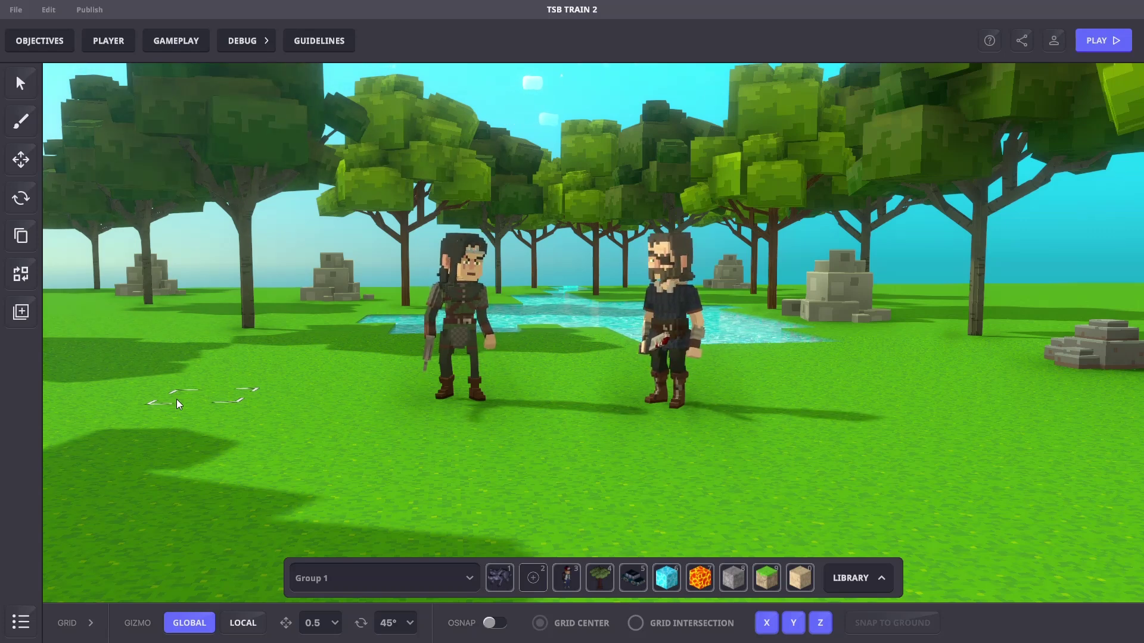
Select the left character and show its behaviour filter-by-type options.
left_click(462, 333)
left_click(1015, 451)
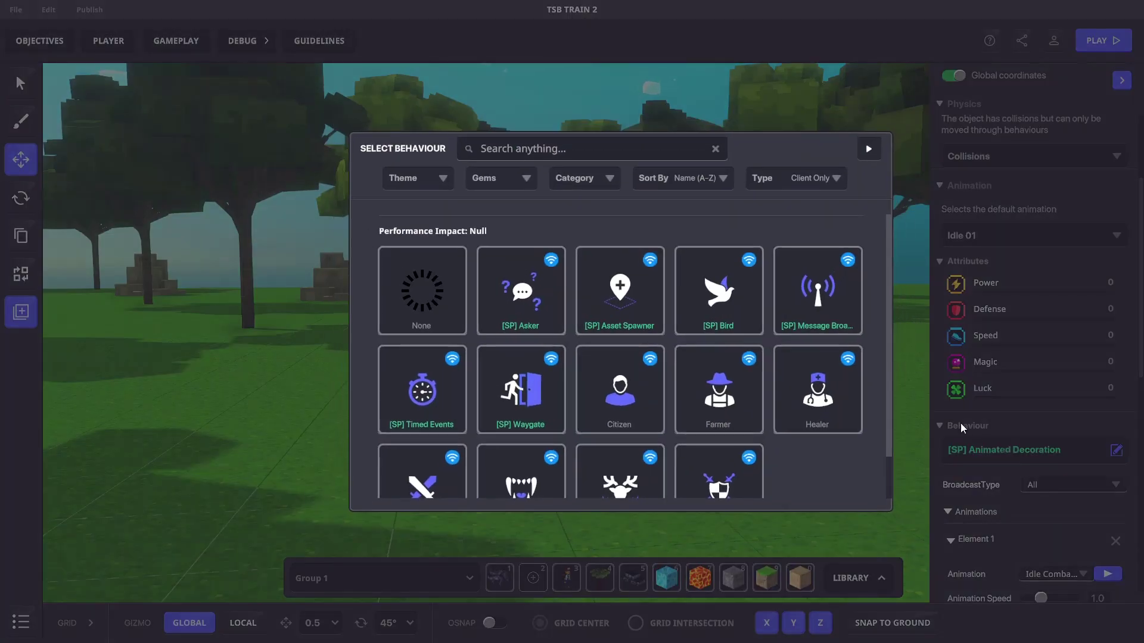
left_click(804, 176)
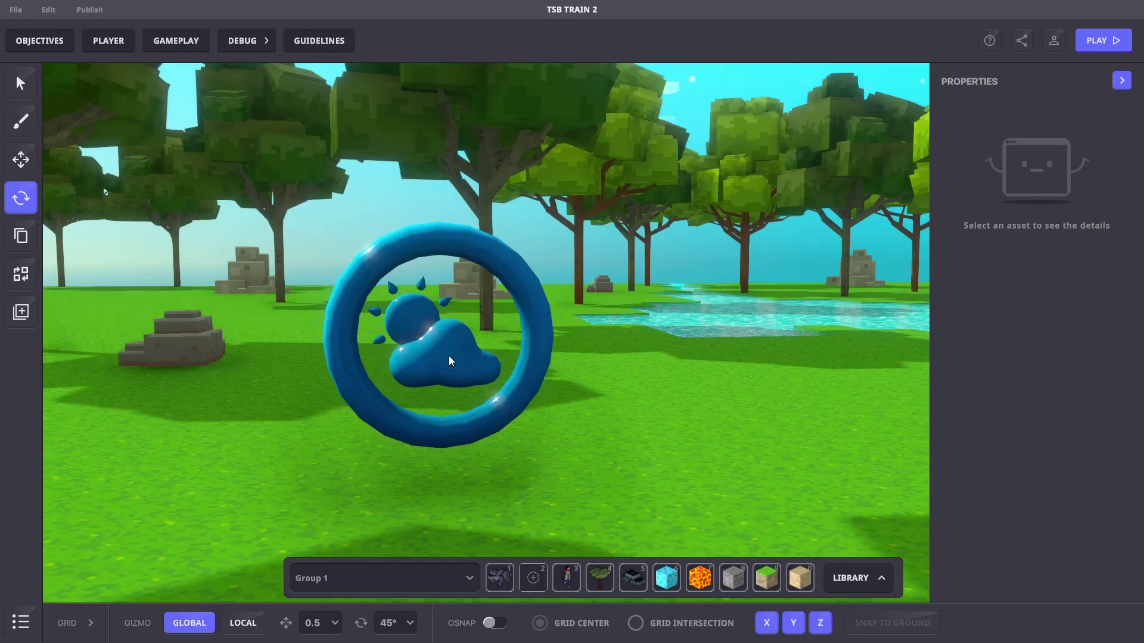
Add the [MP] Toggle component to the Weather Asset.
left_click(448, 356)
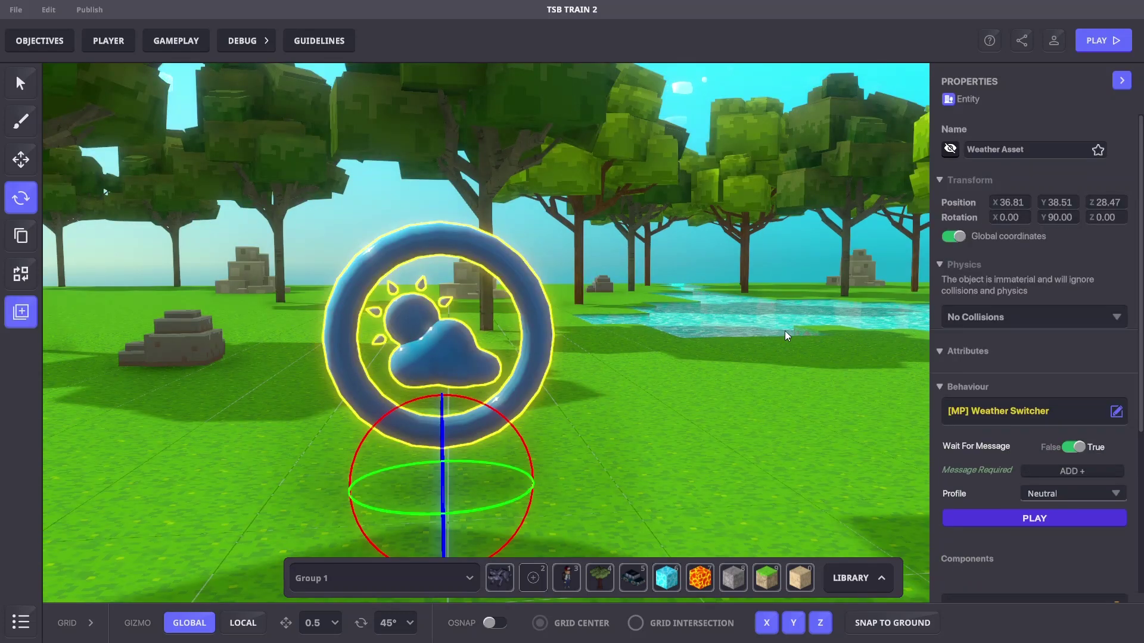
scroll(1021, 313, "down", 3)
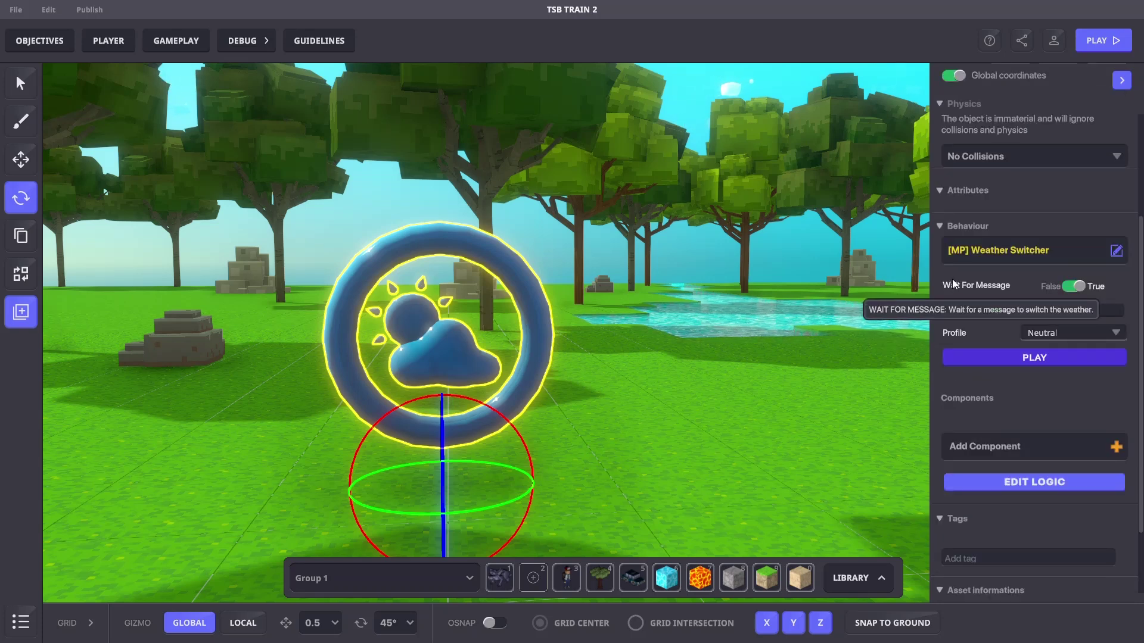
scroll(988, 310, "down", 1)
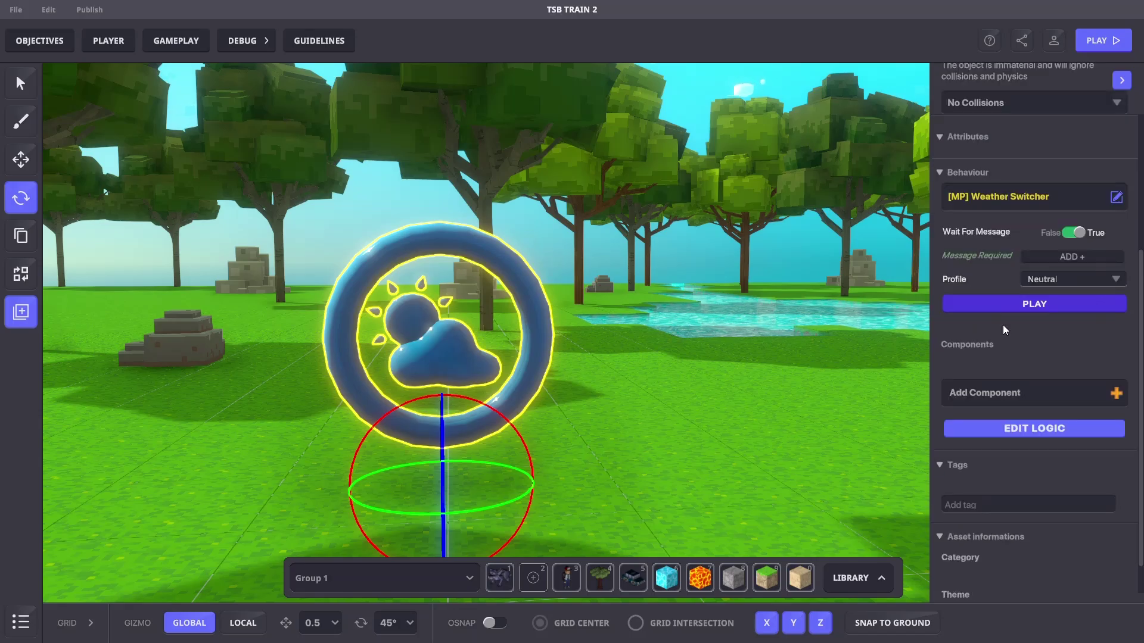
left_click(1011, 391)
scroll(598, 310, "down", 1)
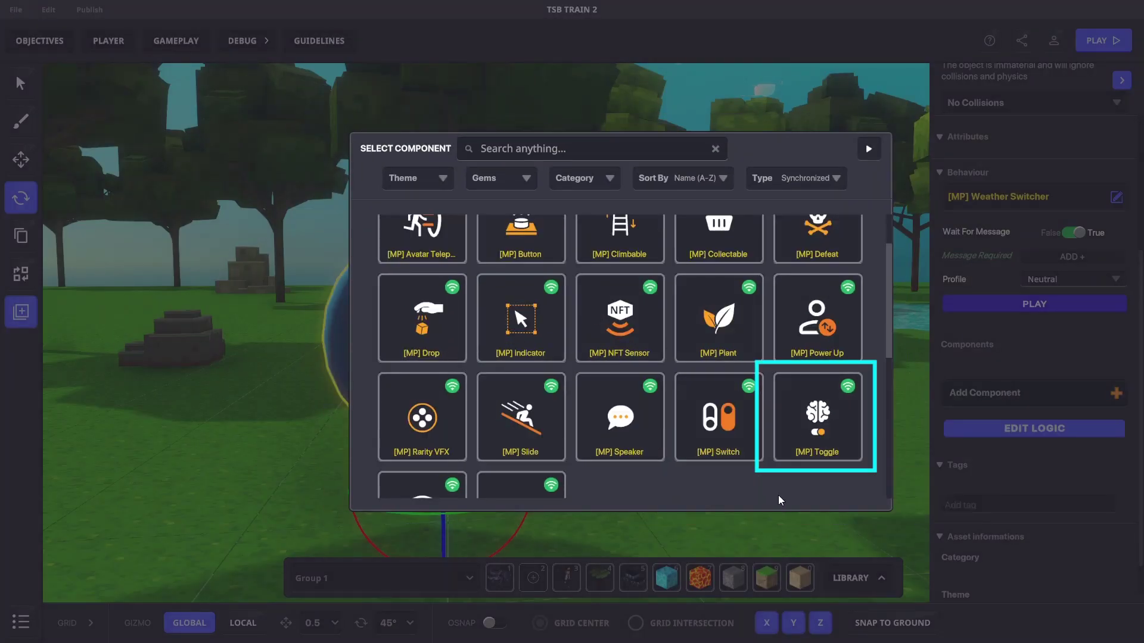
left_click(820, 420)
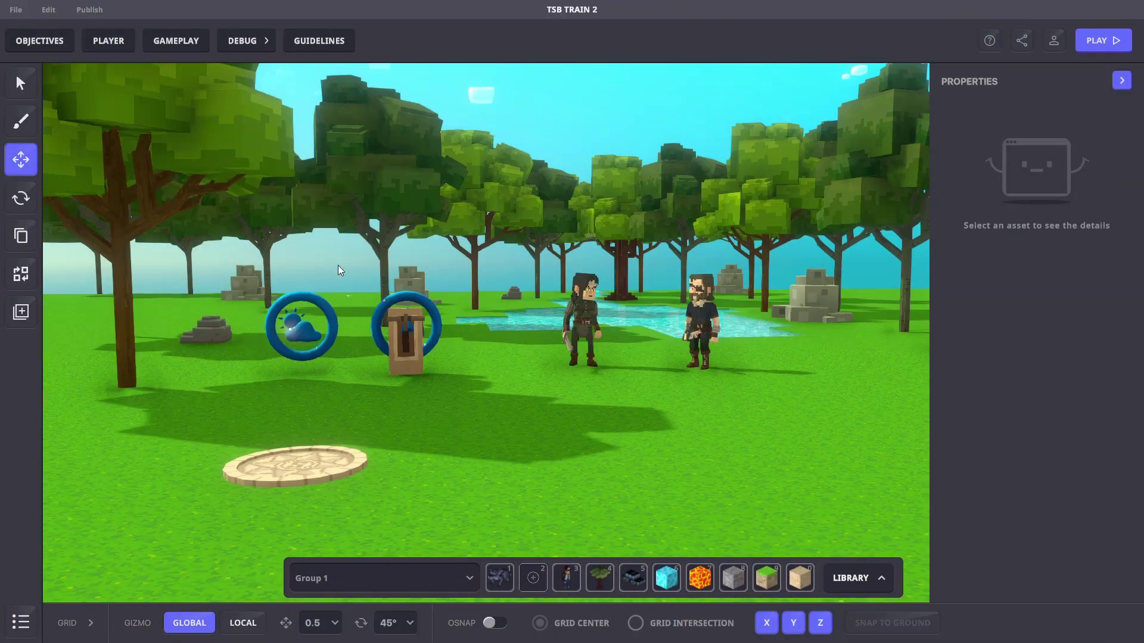
left_click(307, 324)
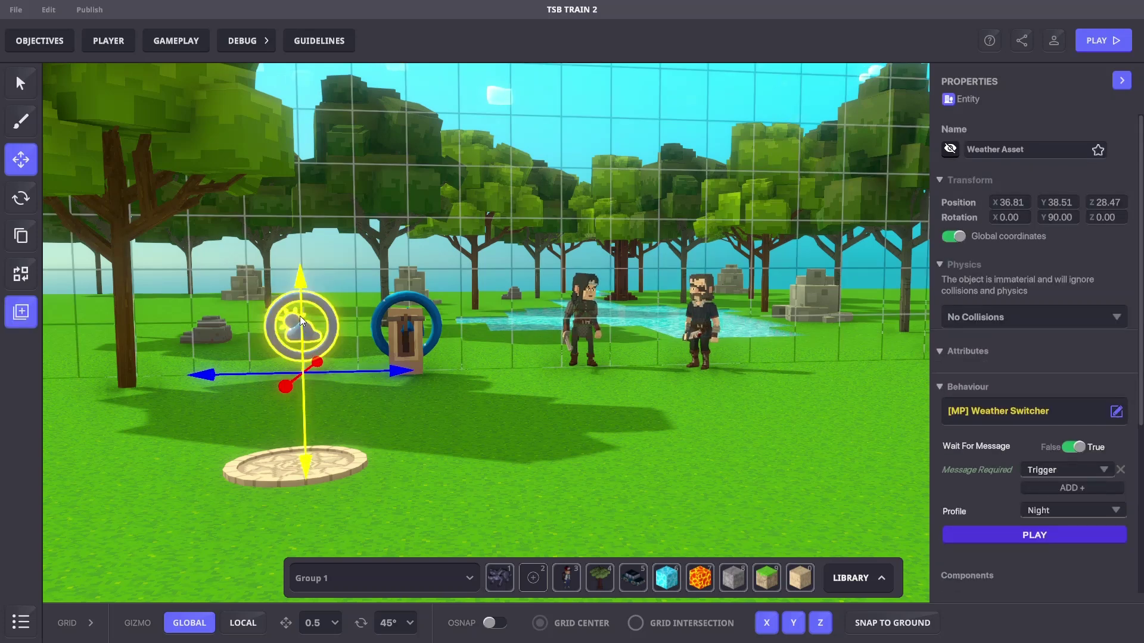
left_click(434, 316)
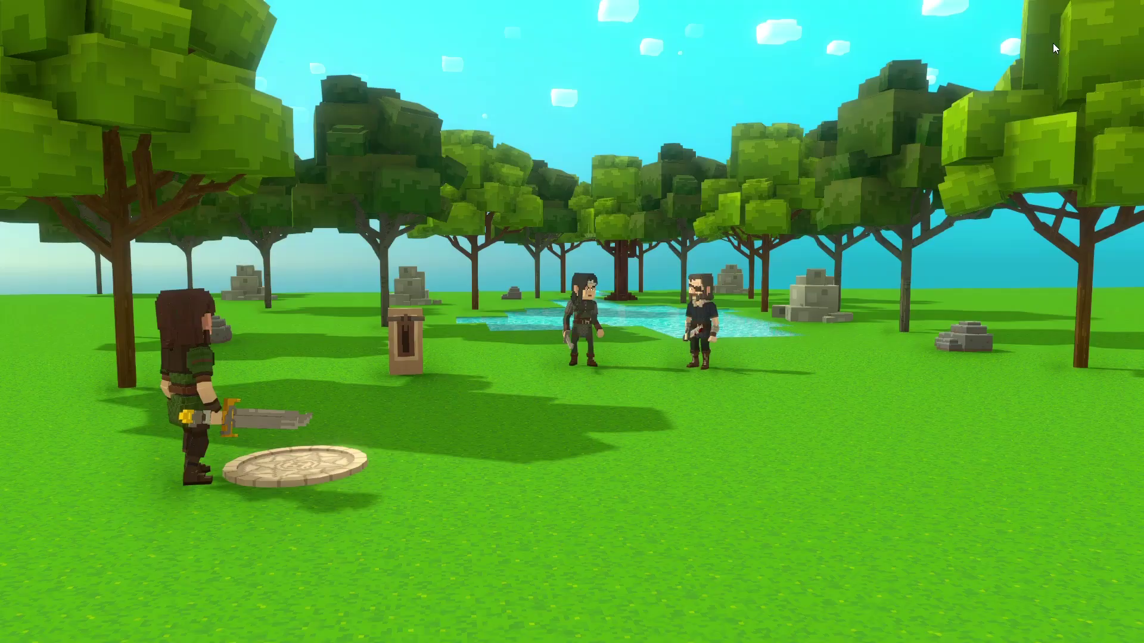
key("w")
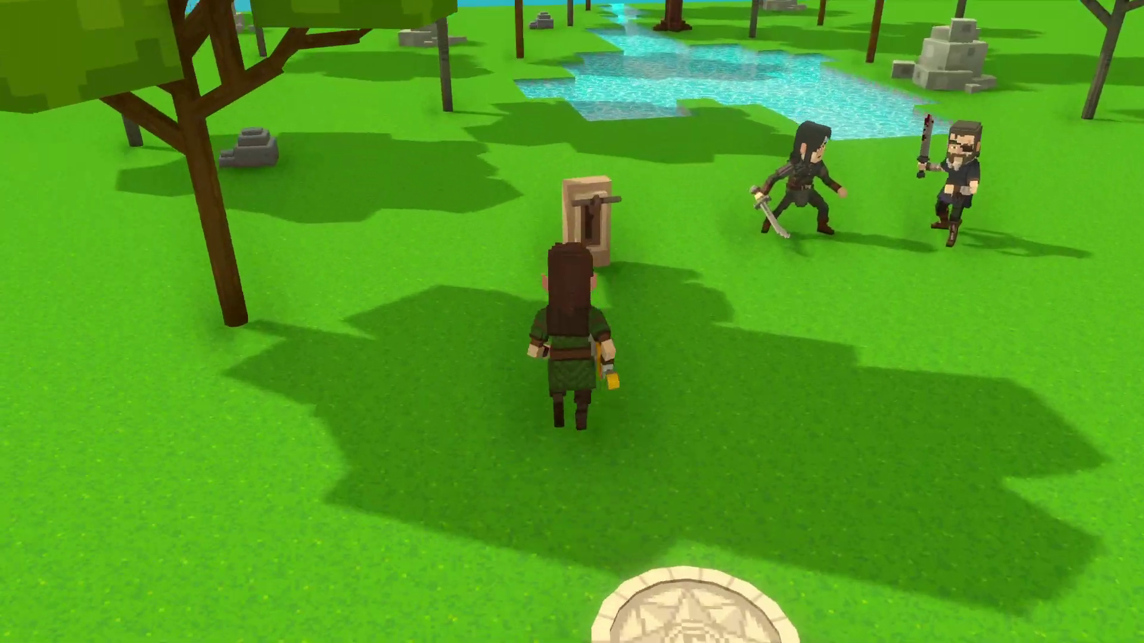
key("e")
key("s")
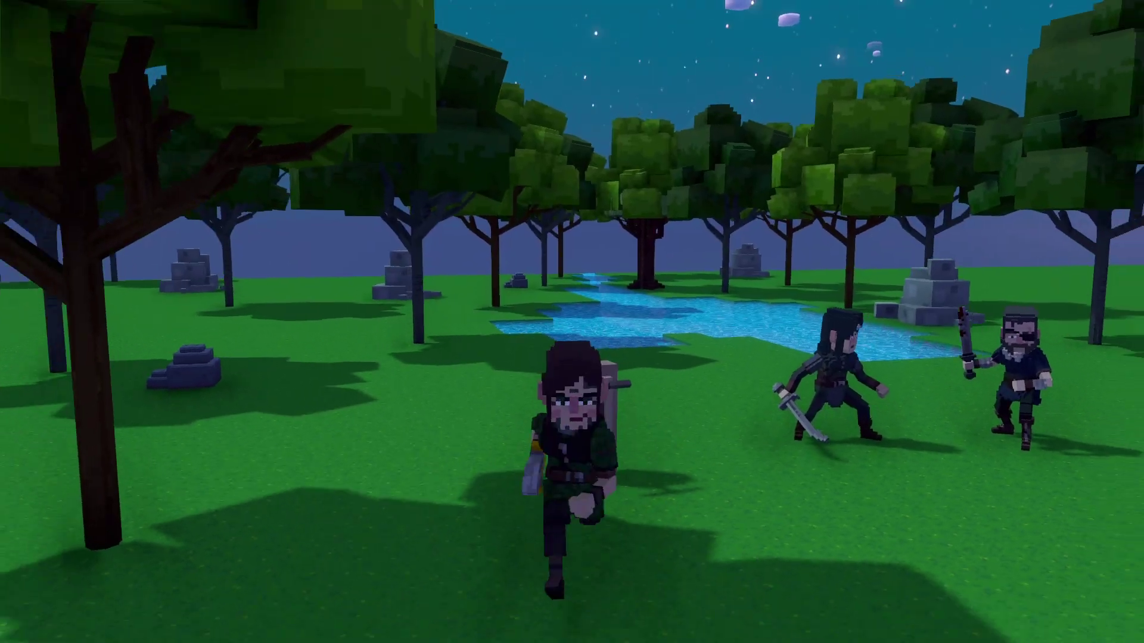
key("Escape")
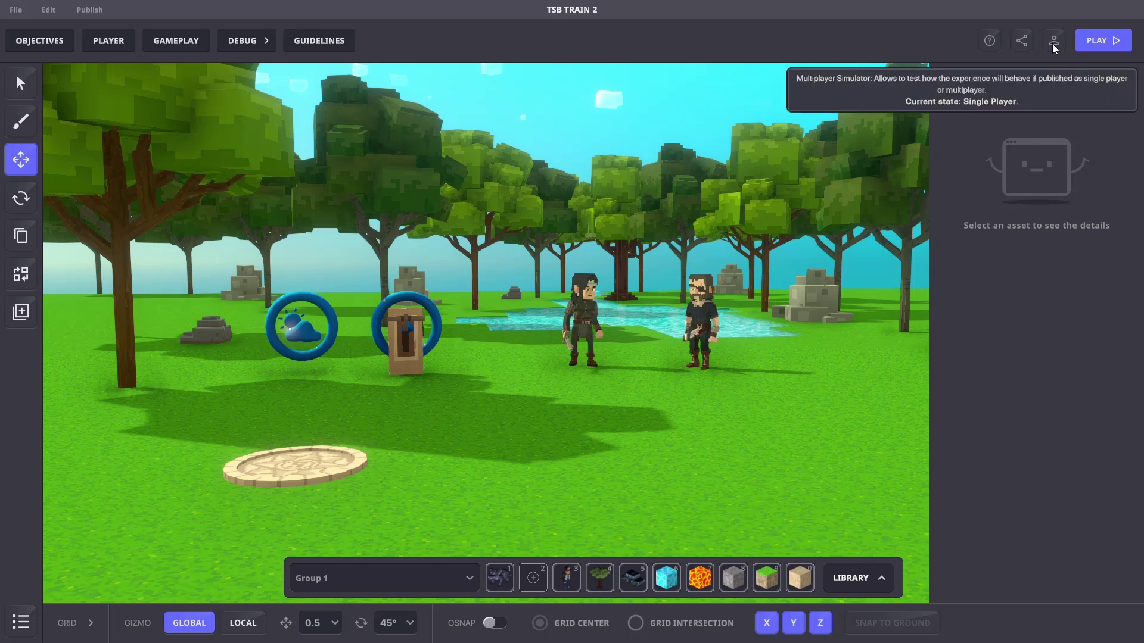
Turn on the Multiplayer Simulator and launch a playtest of the scene.
left_click(1102, 40)
key("w")
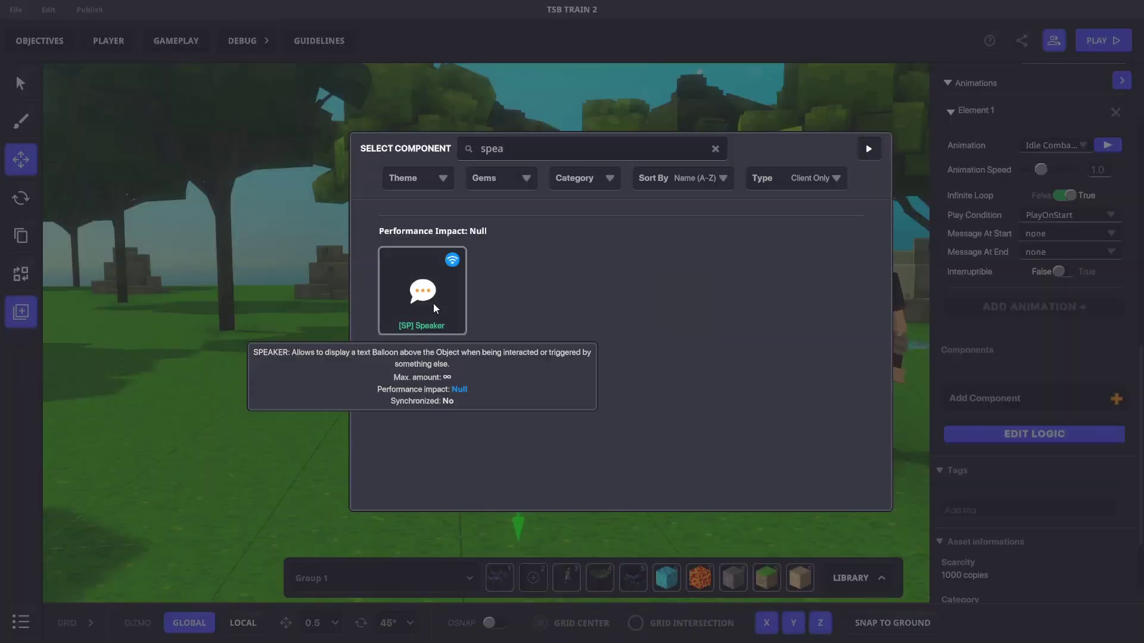
Give the left character a Speaker saying 'Hello traveler!' and review its full logic settings.
left_click(434, 302)
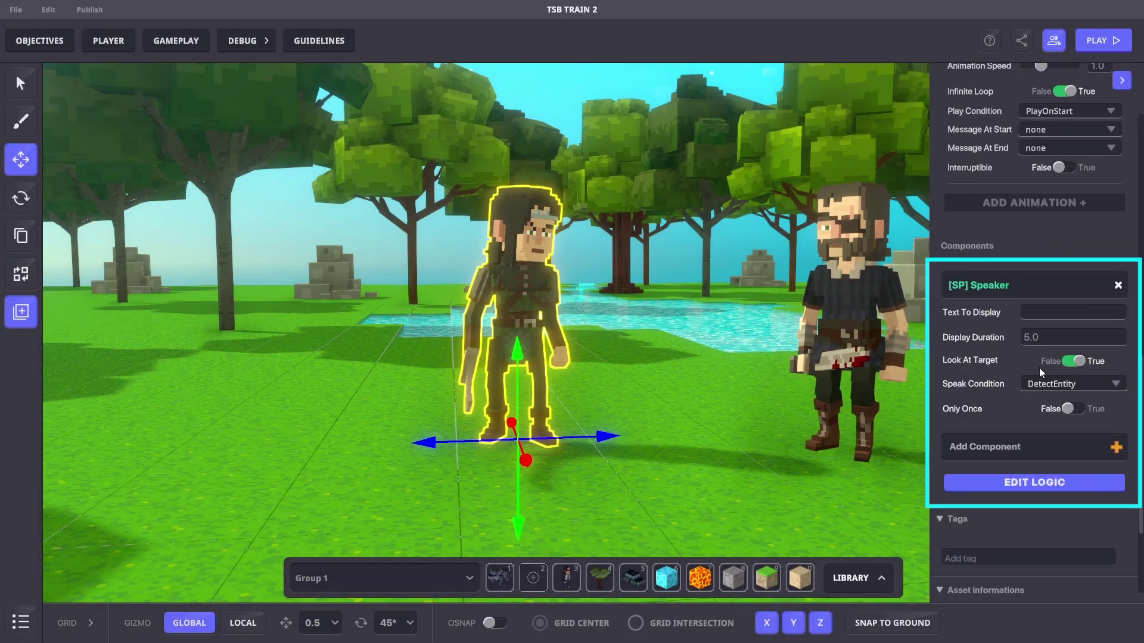
left_click(1043, 310)
type("Hello traveler!")
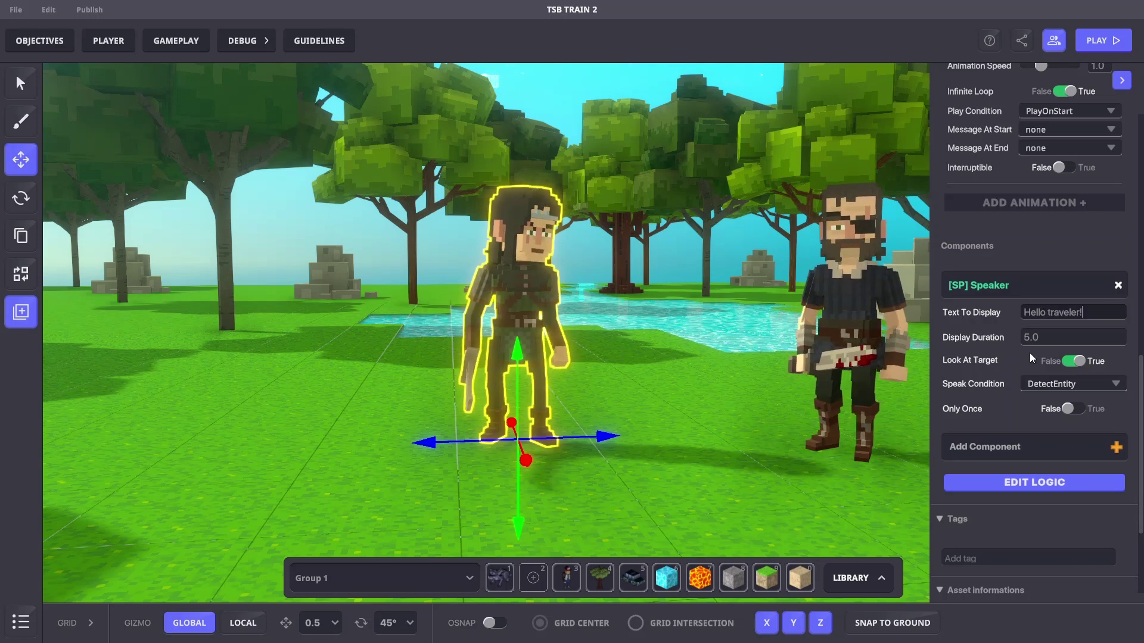
left_click(1018, 484)
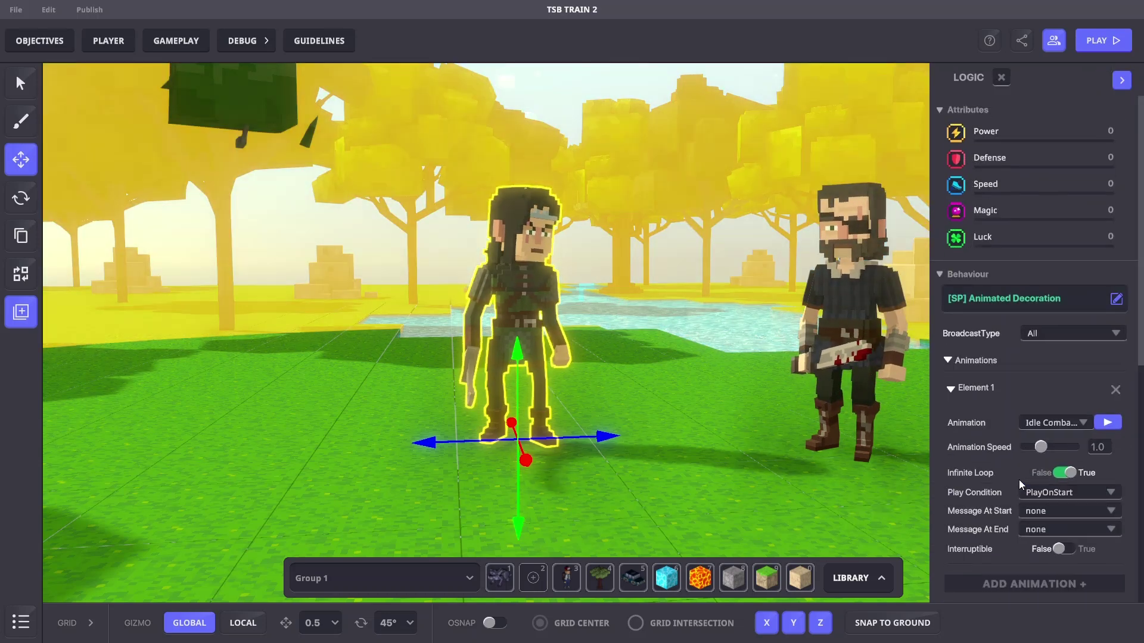
scroll(976, 446, "down", 8)
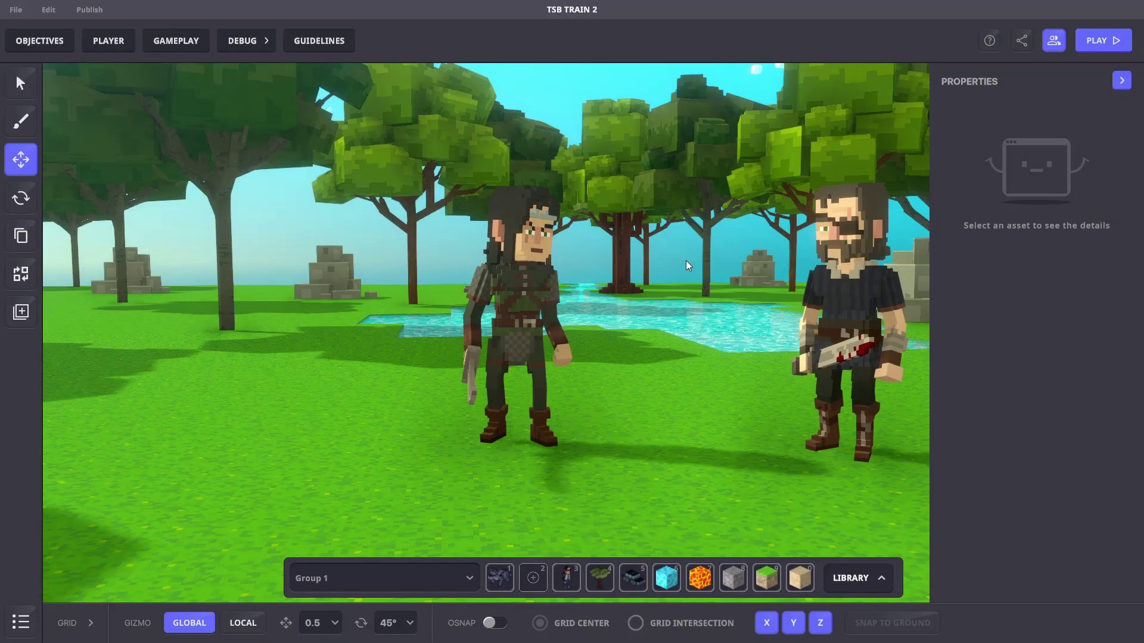
right_click_drag(685, 260, 794, 285)
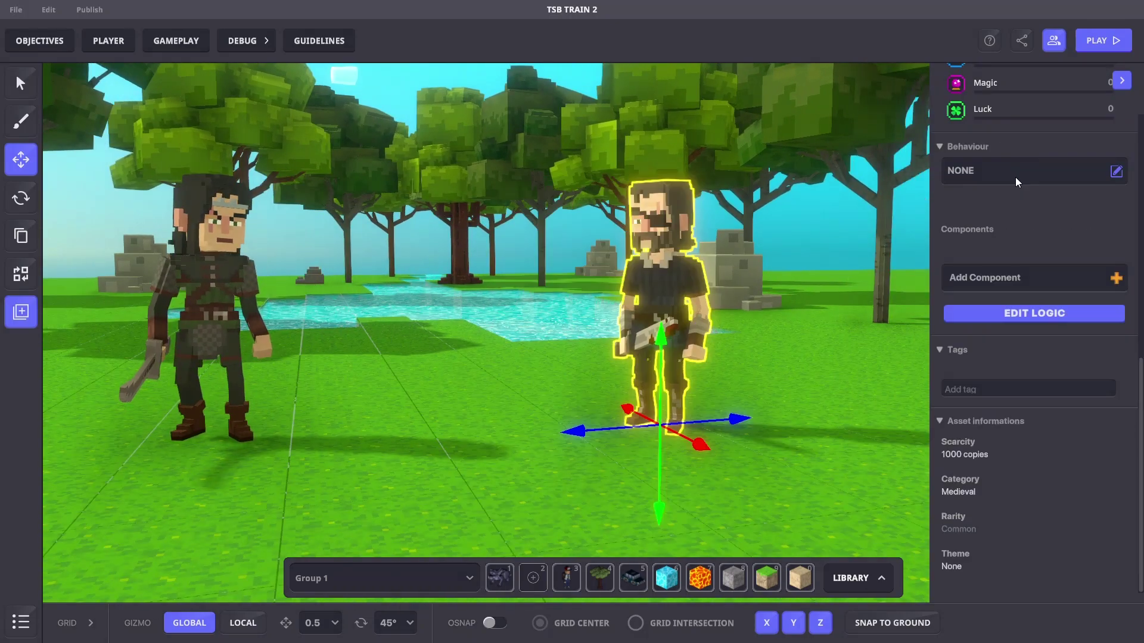
Give the bearded character the multiplayer [MP] Asker behaviour.
left_click(951, 173)
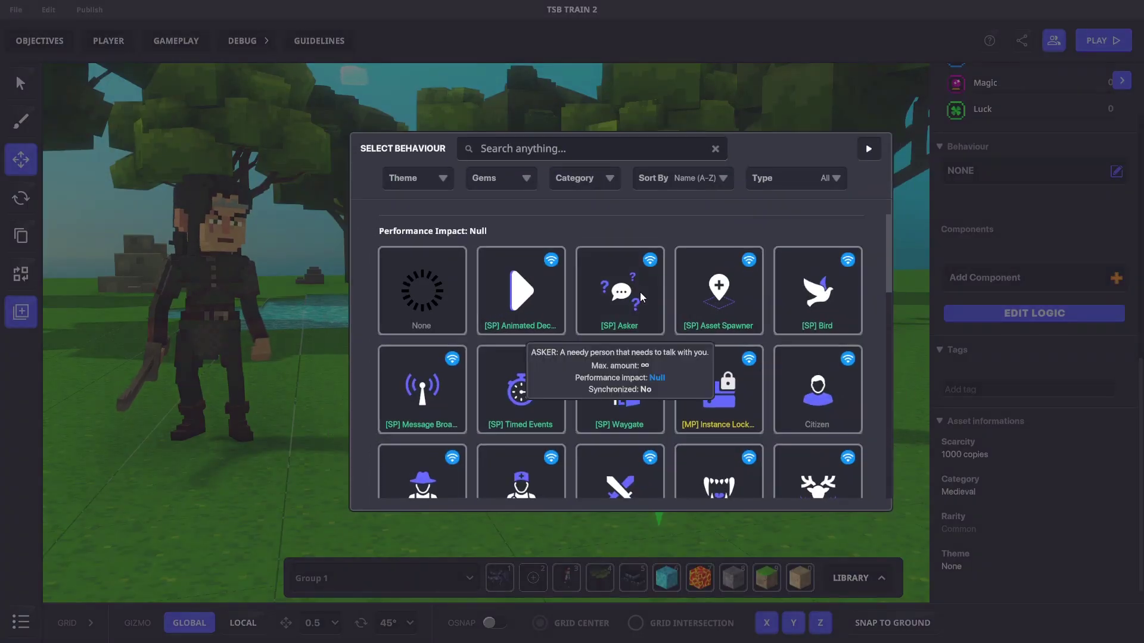
left_click(623, 293)
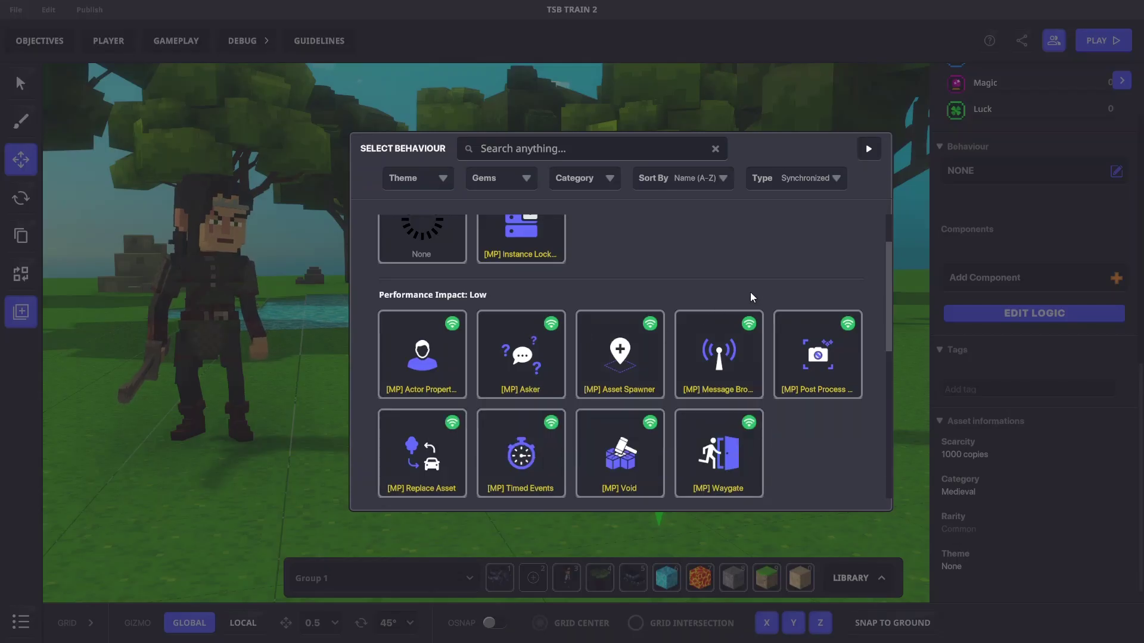
left_click(546, 321)
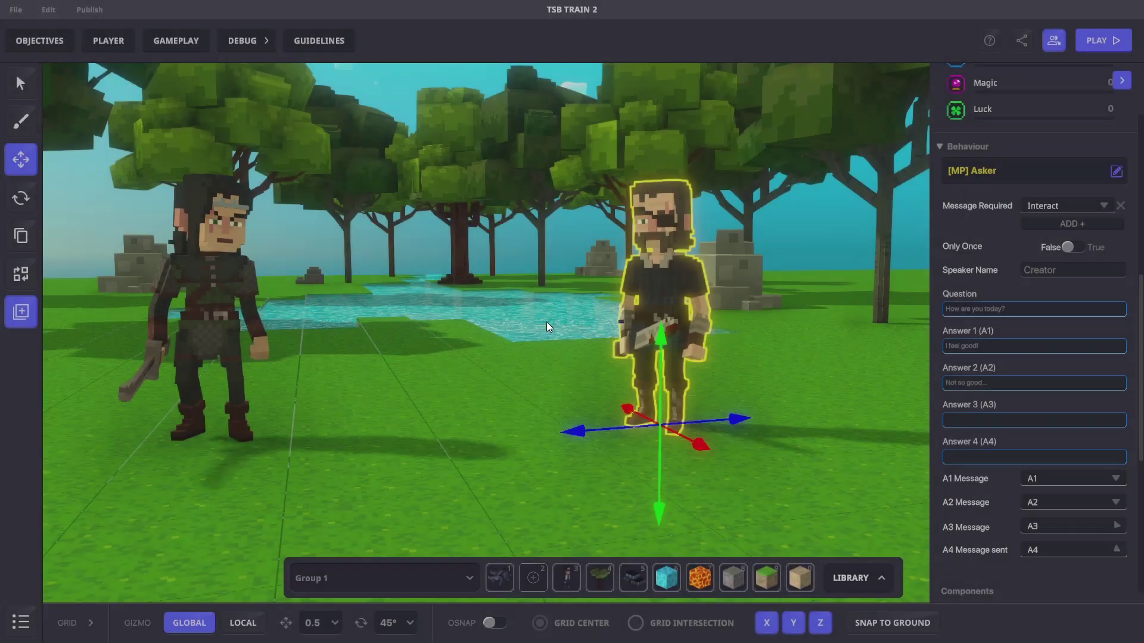
mouse_move(994, 253)
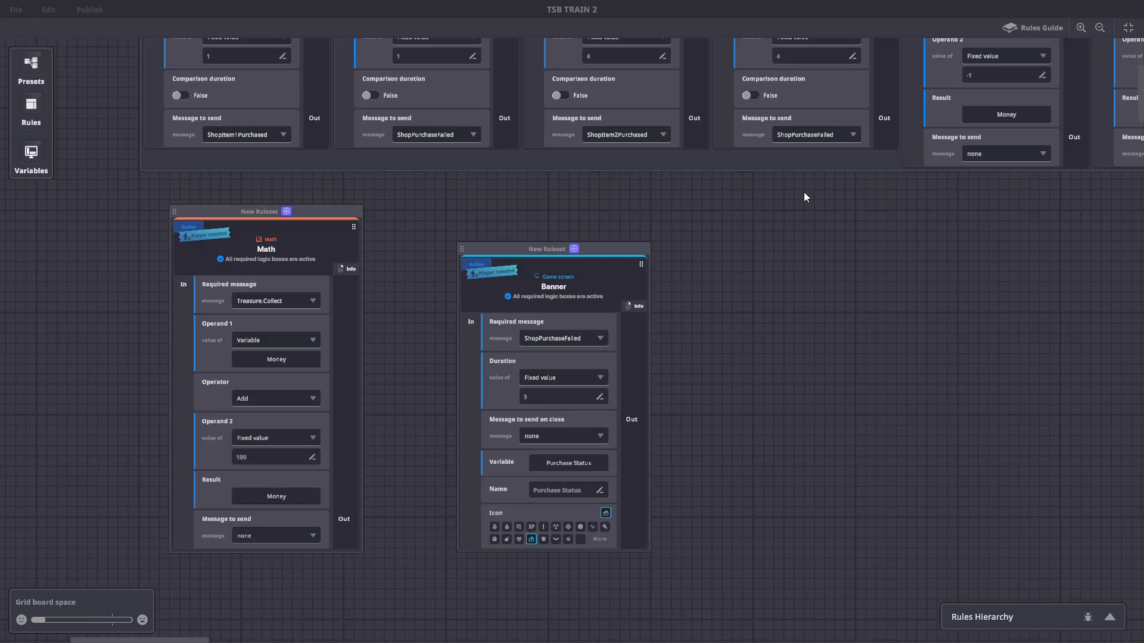
Start a new local Number variable and select its default name for renaming.
left_click(31, 156)
left_click(210, 460)
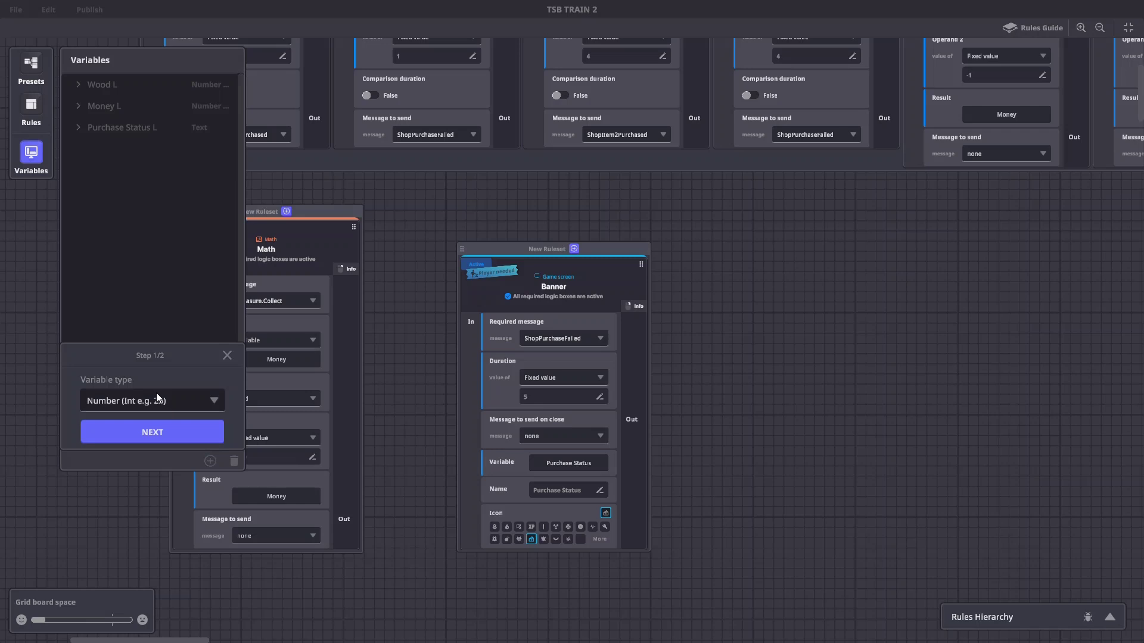
left_click(155, 431)
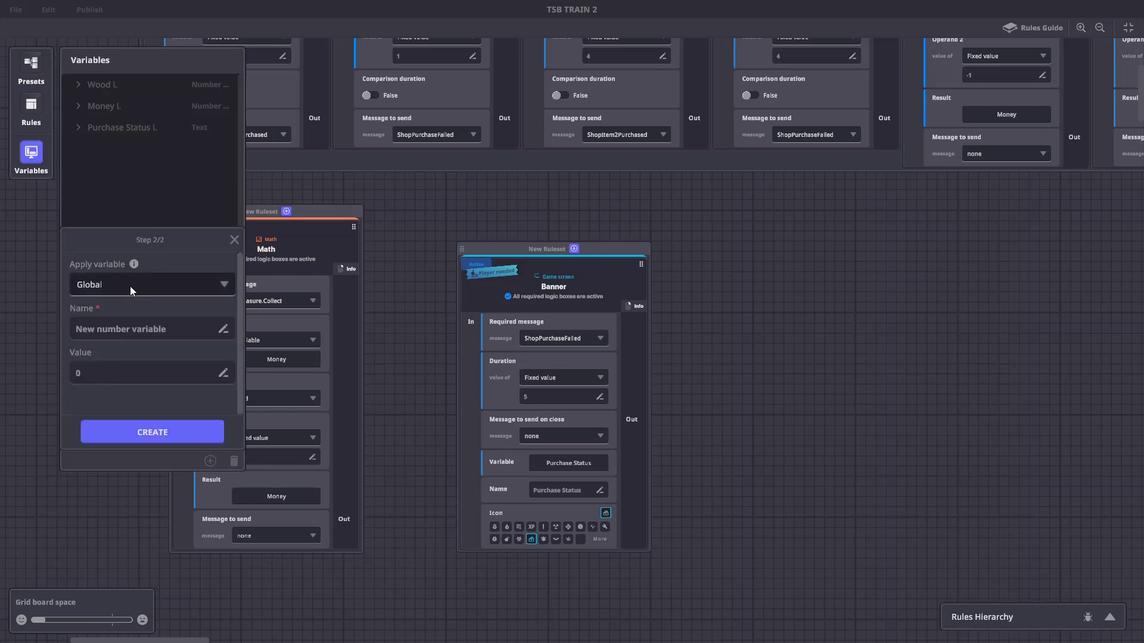
left_click(130, 286)
left_click(130, 286)
left_click(129, 285)
left_click(109, 327)
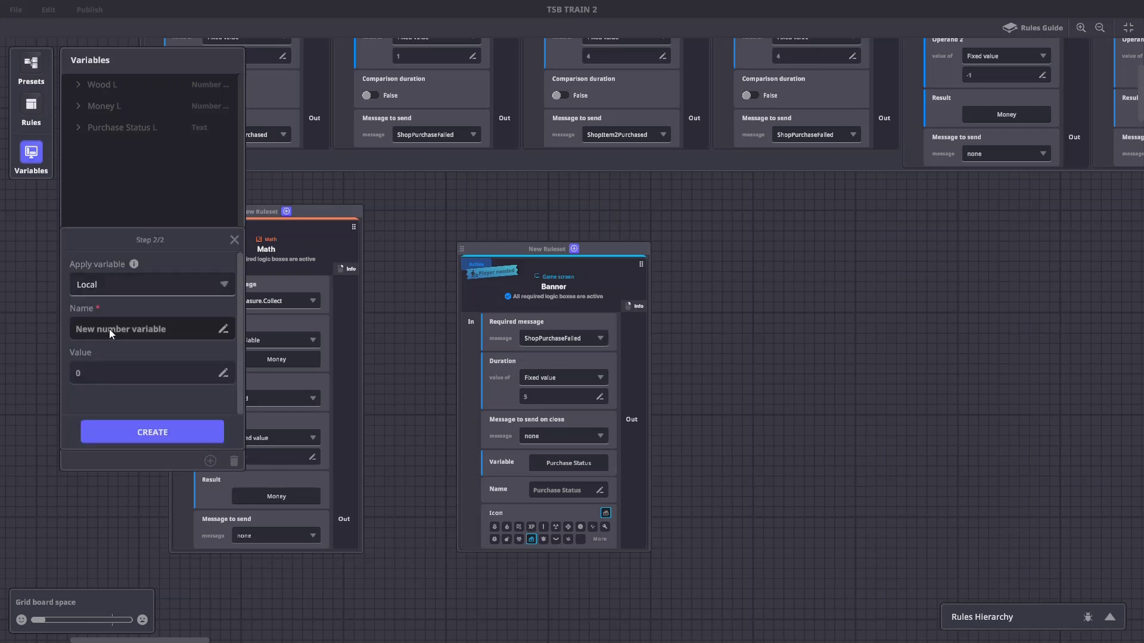
left_click(117, 330)
Create the Player Treasure variable and enter TreasureB.Collect as the coin pile's collect message.
type("Player Treasure")
left_click(152, 432)
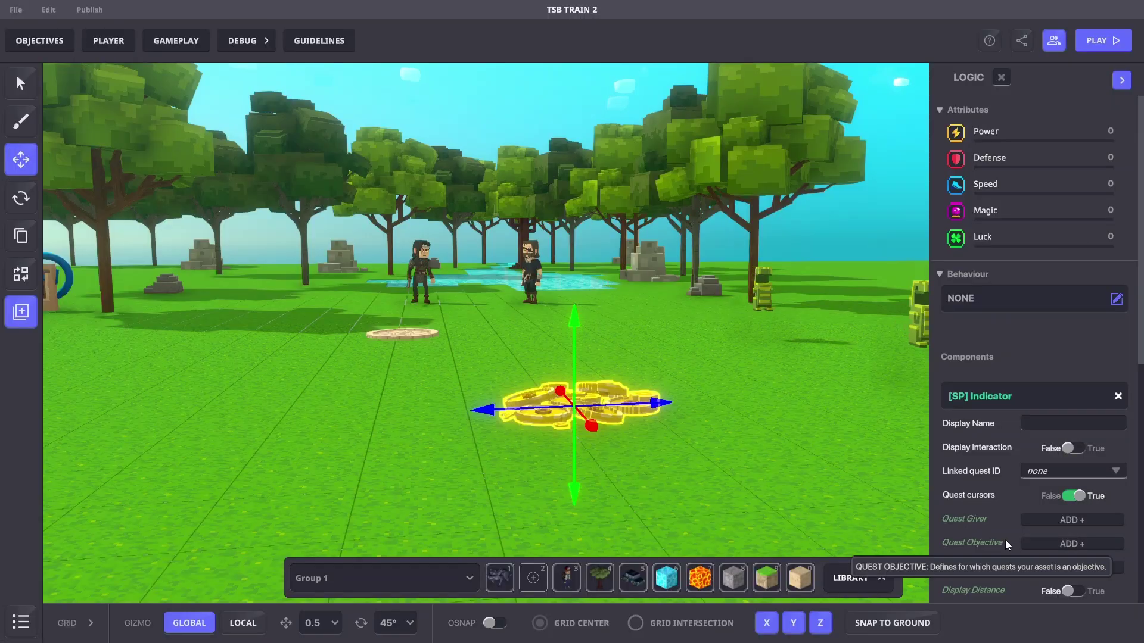
scroll(1005, 536, "down", 3)
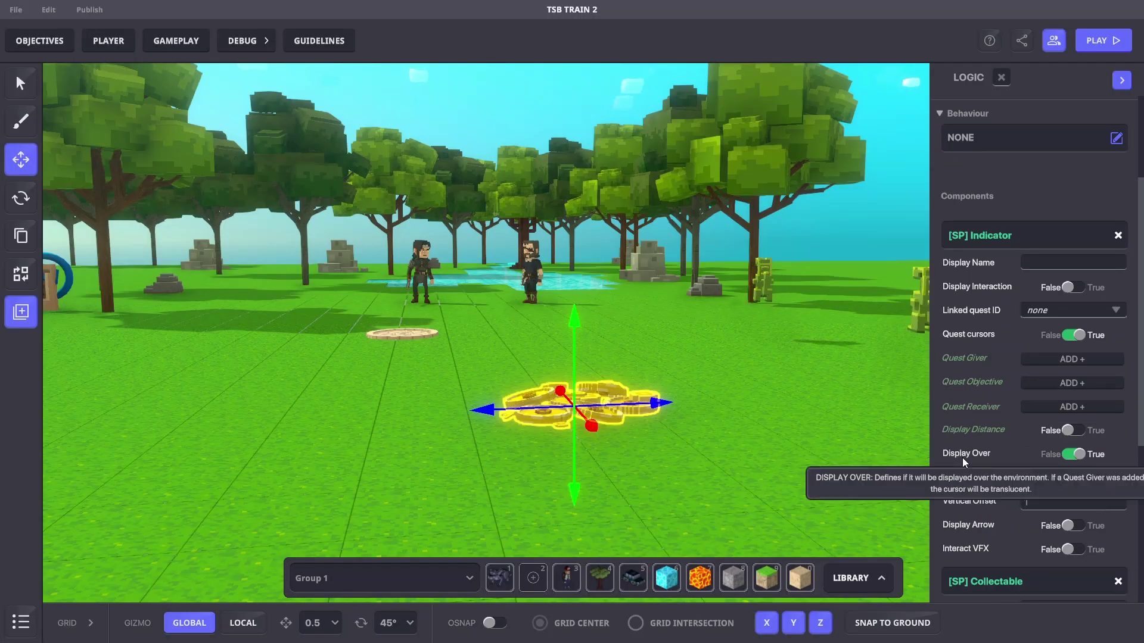
scroll(977, 429, "down", 5)
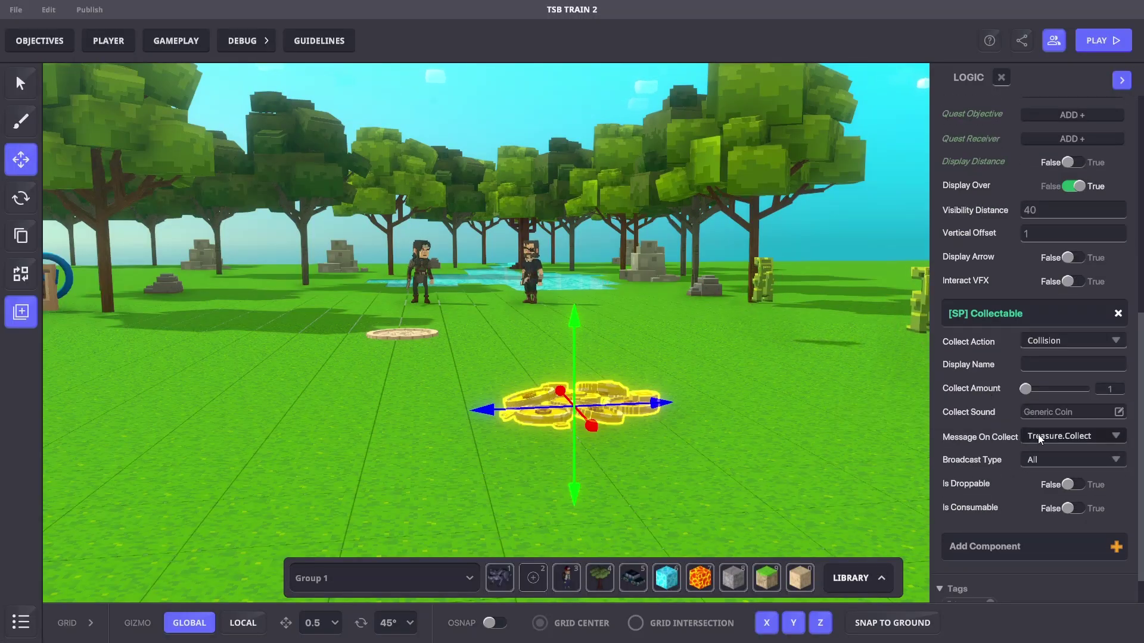
left_click(1037, 434)
type("TreasureB")
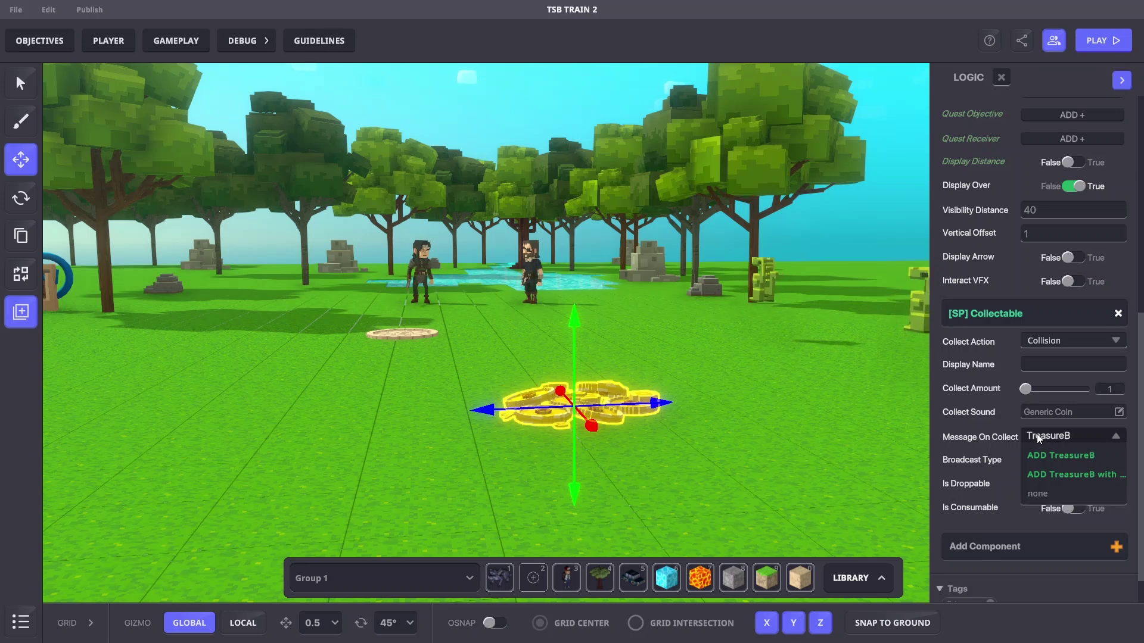
type(".Collect")
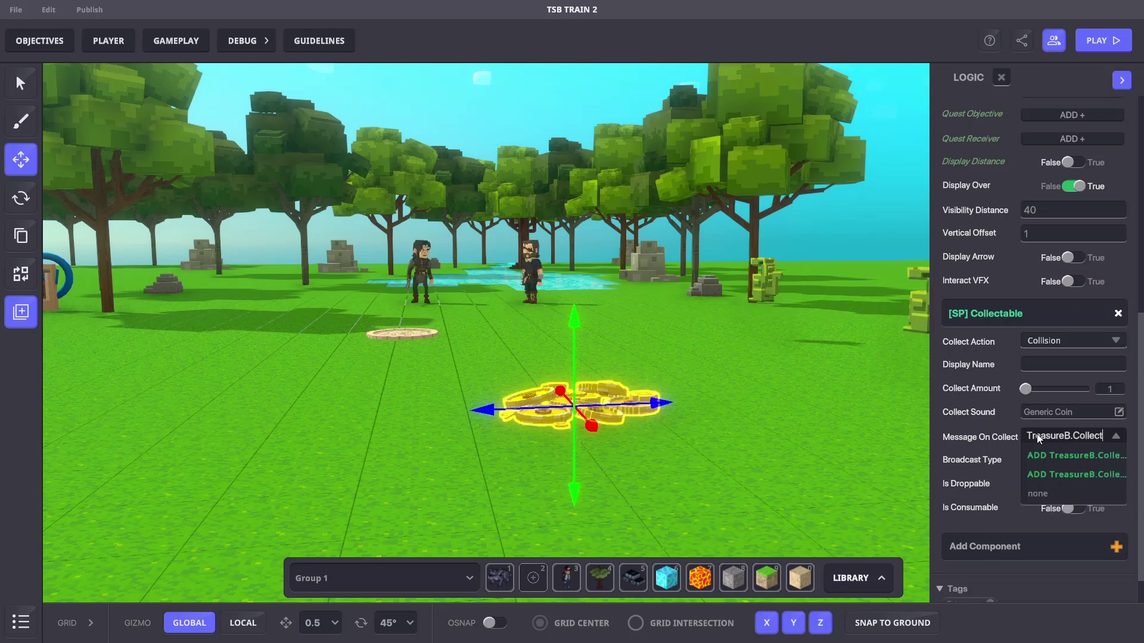
Add TreasureB.Collect as a new message and a Math rule triggered by it.
left_click(1059, 451)
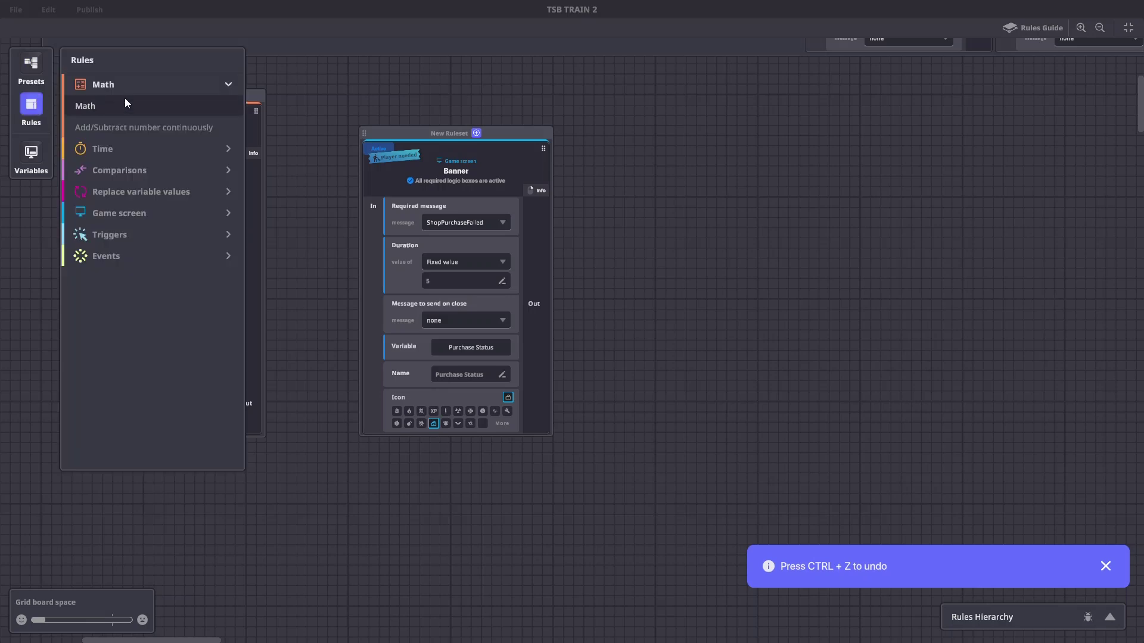
left_click(125, 105)
left_click(567, 302)
type("Treasure")
left_click(573, 345)
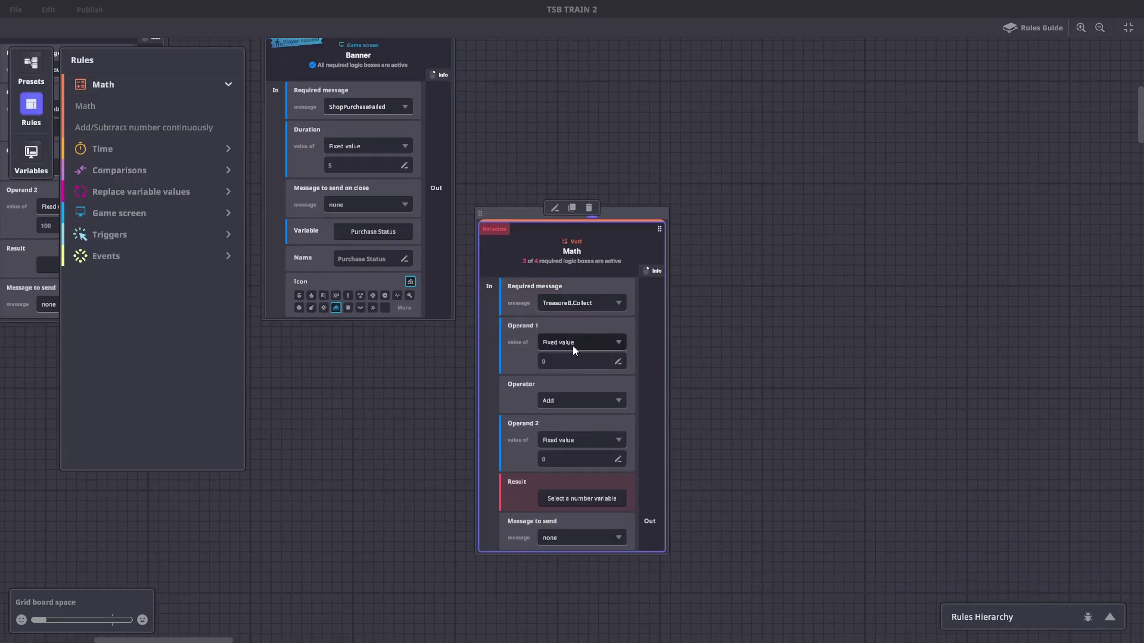
Make the Math rule add 100 to Player Treasure and store the result in Player Treasure.
left_click(577, 342)
left_click(571, 366)
left_click(137, 125)
scroll(572, 414, "down", 1)
left_click(556, 423)
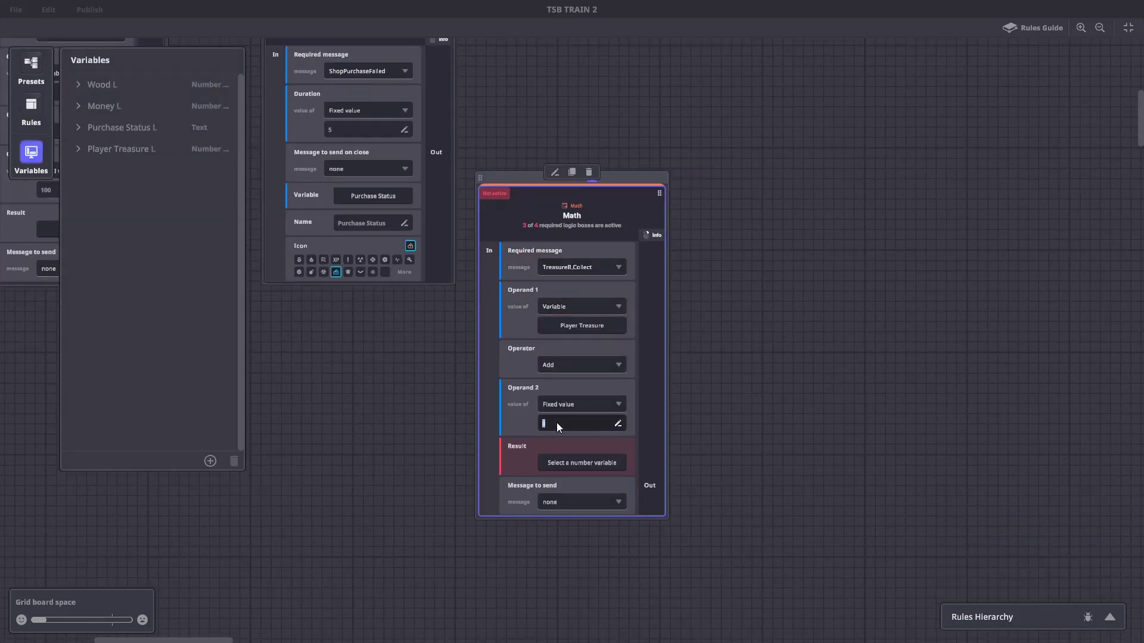
type("100")
left_click(572, 463)
left_click(119, 126)
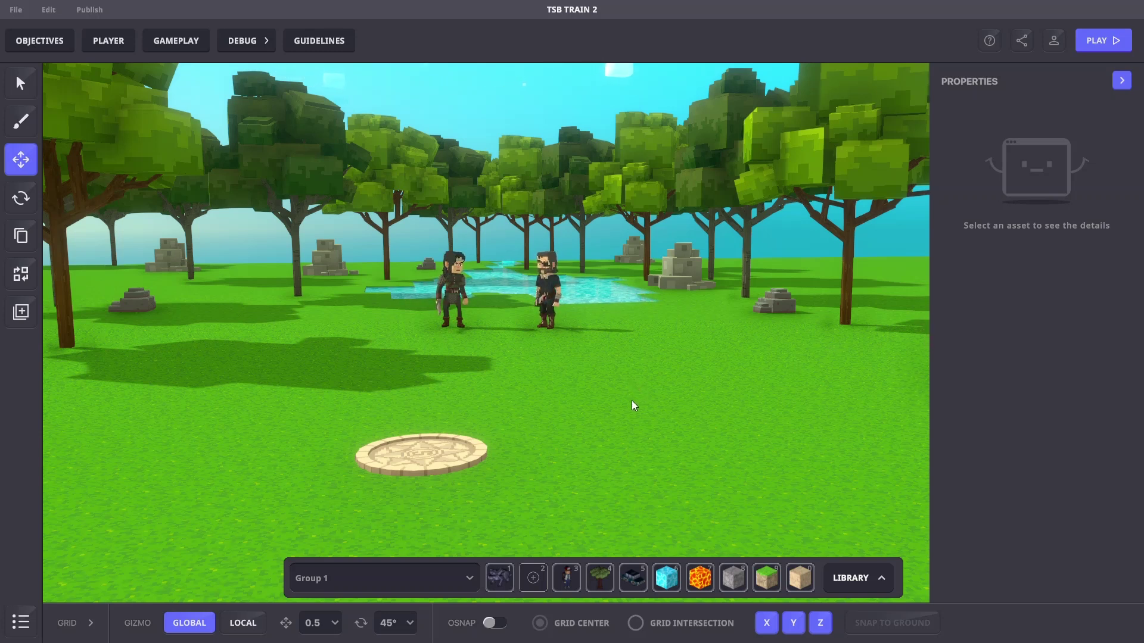
Make the spawn pad assign teams, with Team A as its team.
left_click(475, 446)
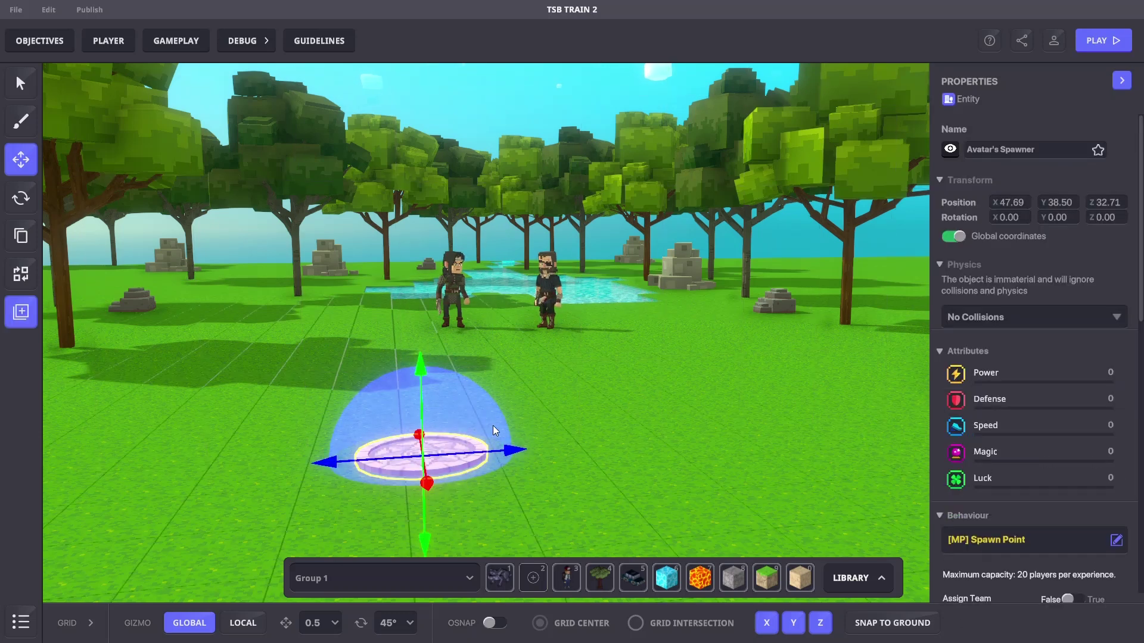
scroll(1078, 391, "down", 4)
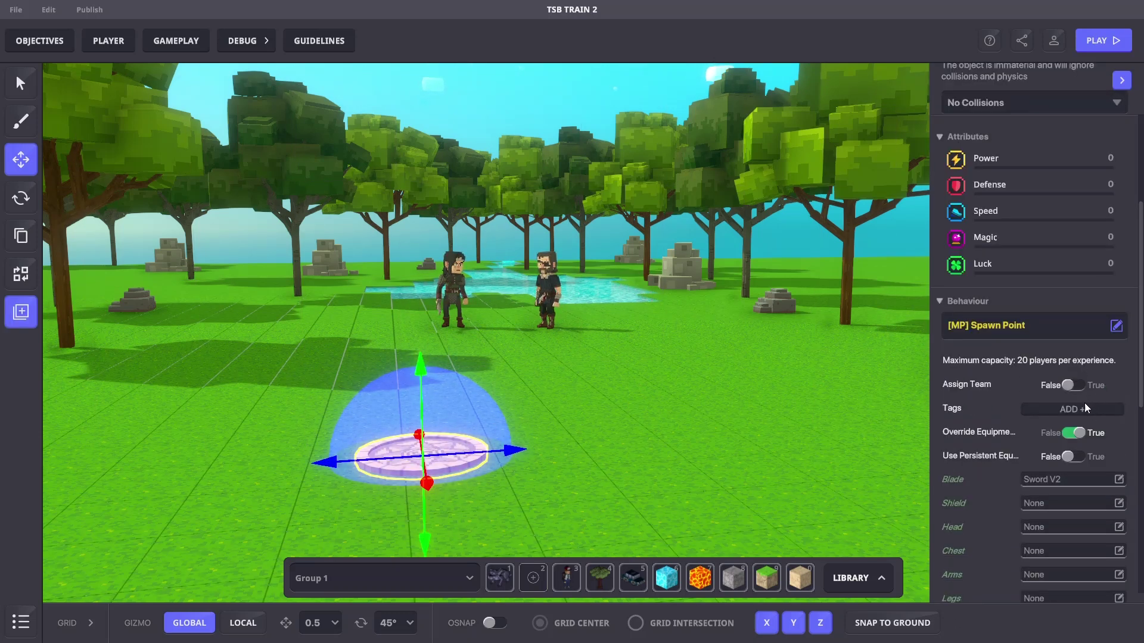
left_click(1074, 383)
scroll(1004, 411, "down", 1)
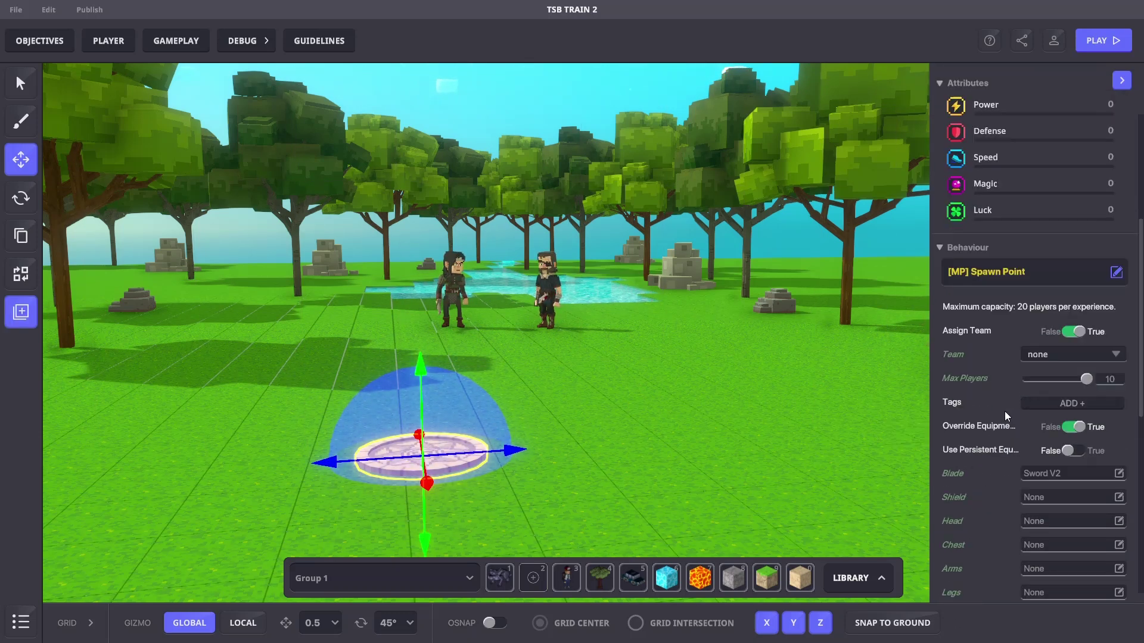
left_click(1048, 356)
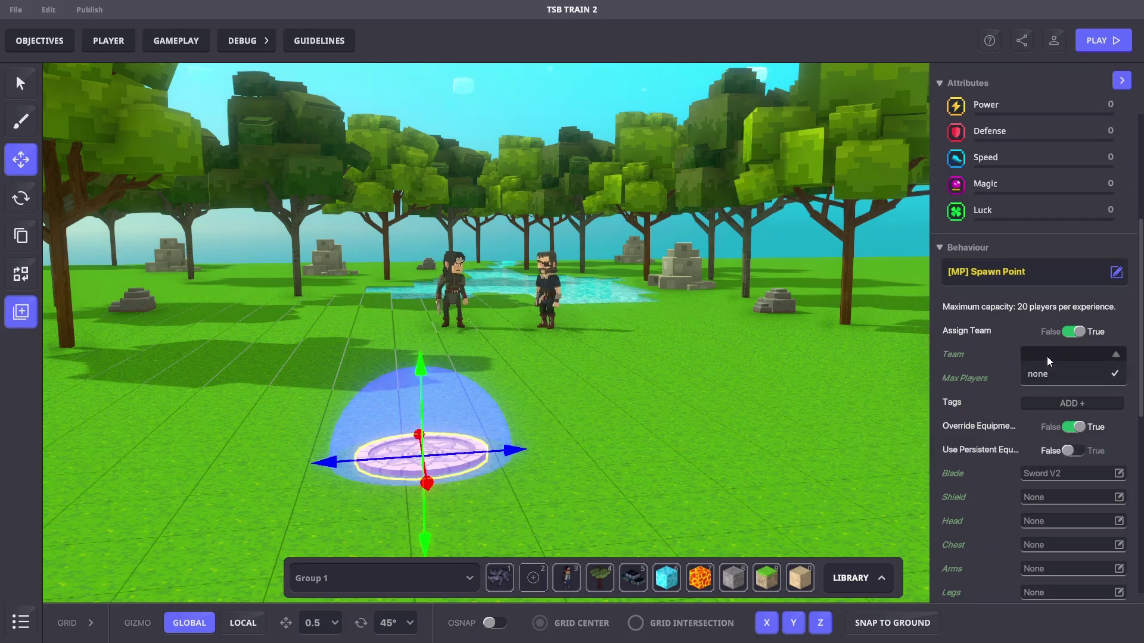
type("Team A")
key("Return")
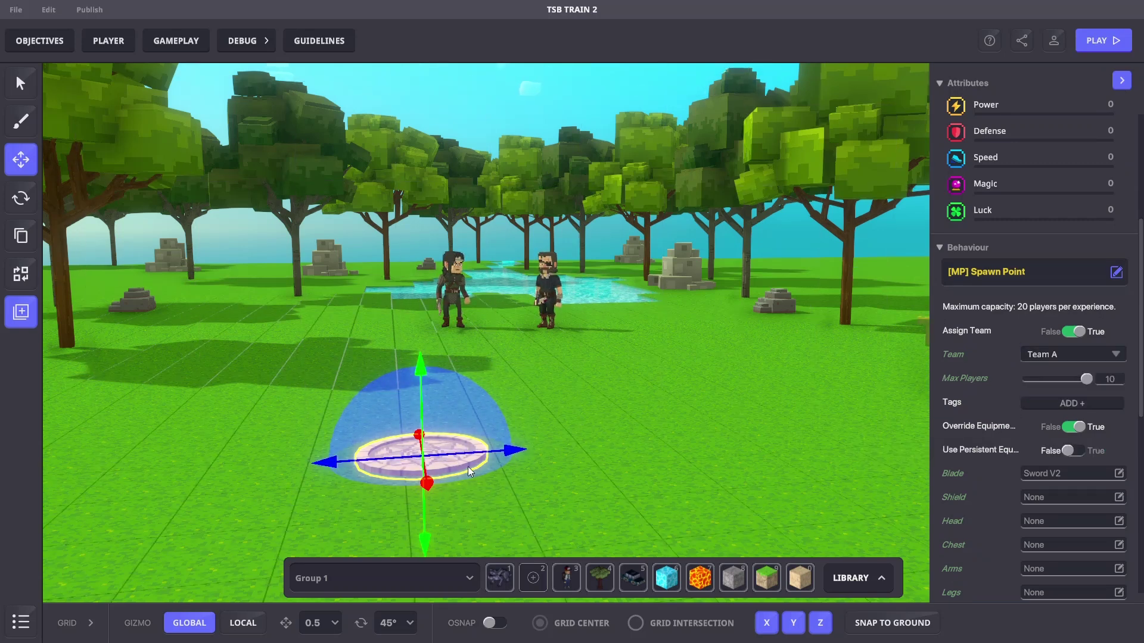
Place a copy of the spawn pad further right assigned to Team B.
left_click_drag(505, 429, 703, 455)
left_click(1056, 352)
type("Te")
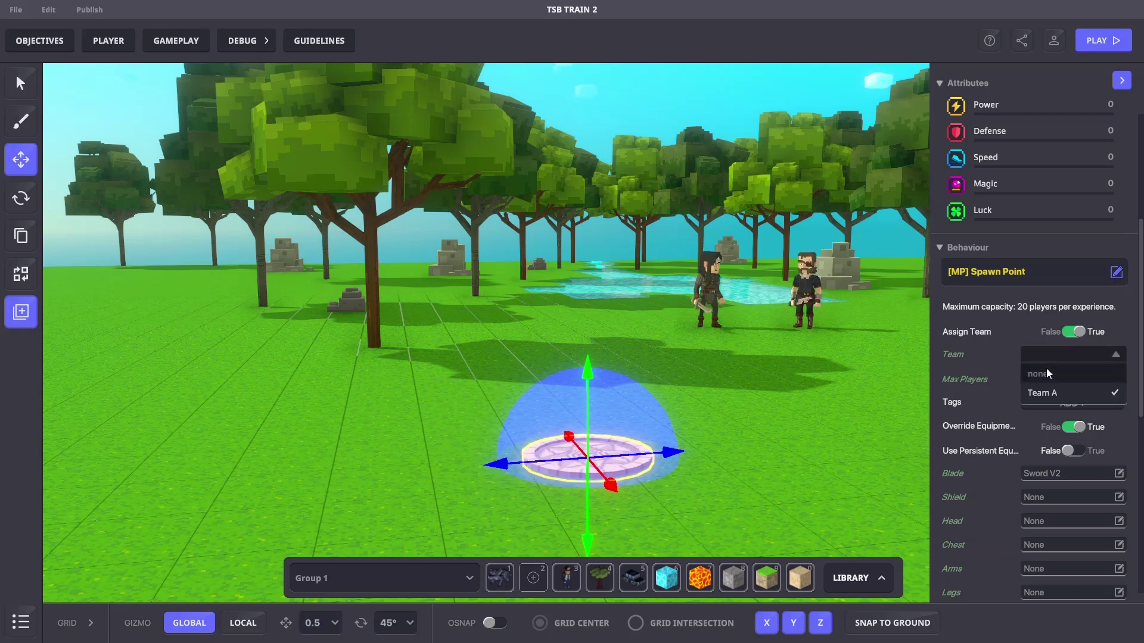
type("am B")
key("Return")
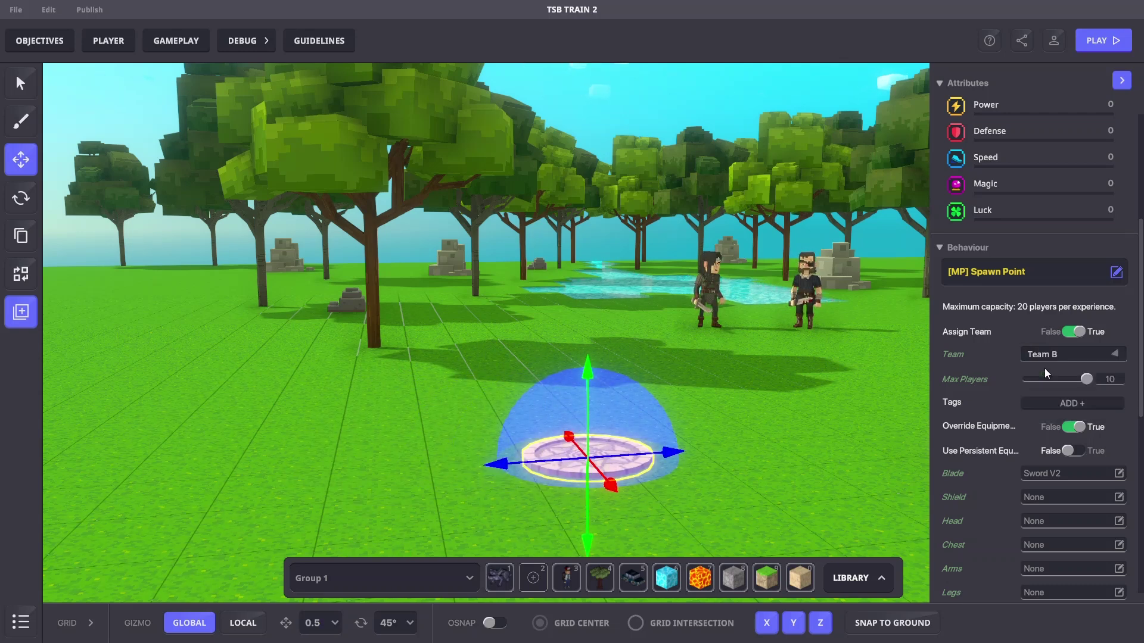
left_click(670, 369)
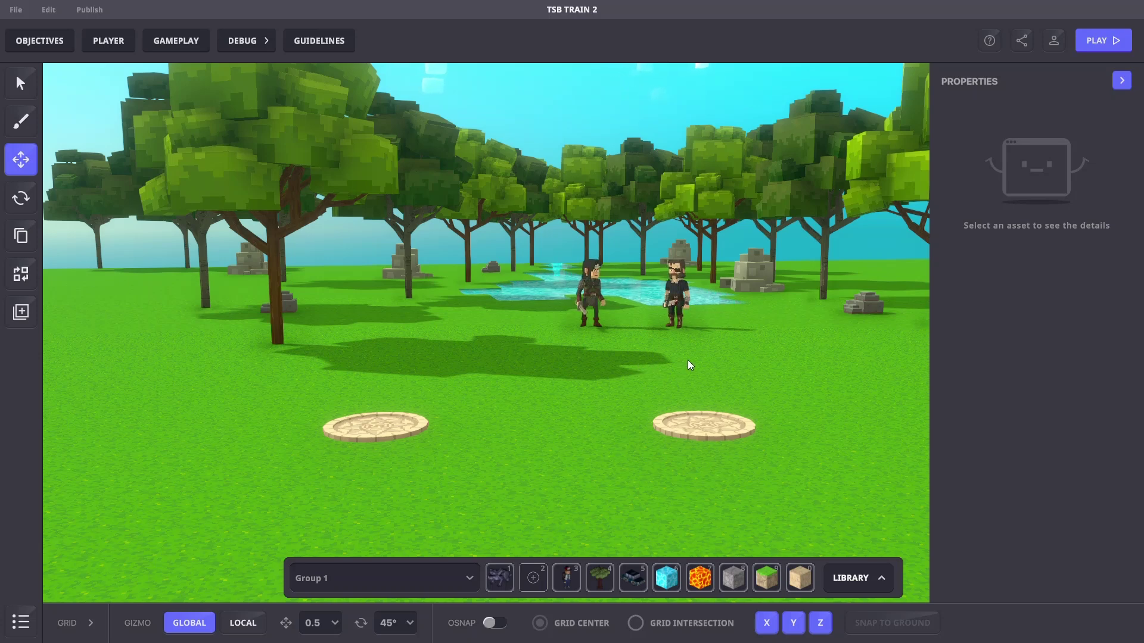
Equip the Team A spawn pad with Neon Blaze Shield and 3D Anaglyph Glasses.
left_click(736, 420)
scroll(1046, 367, "down", 5)
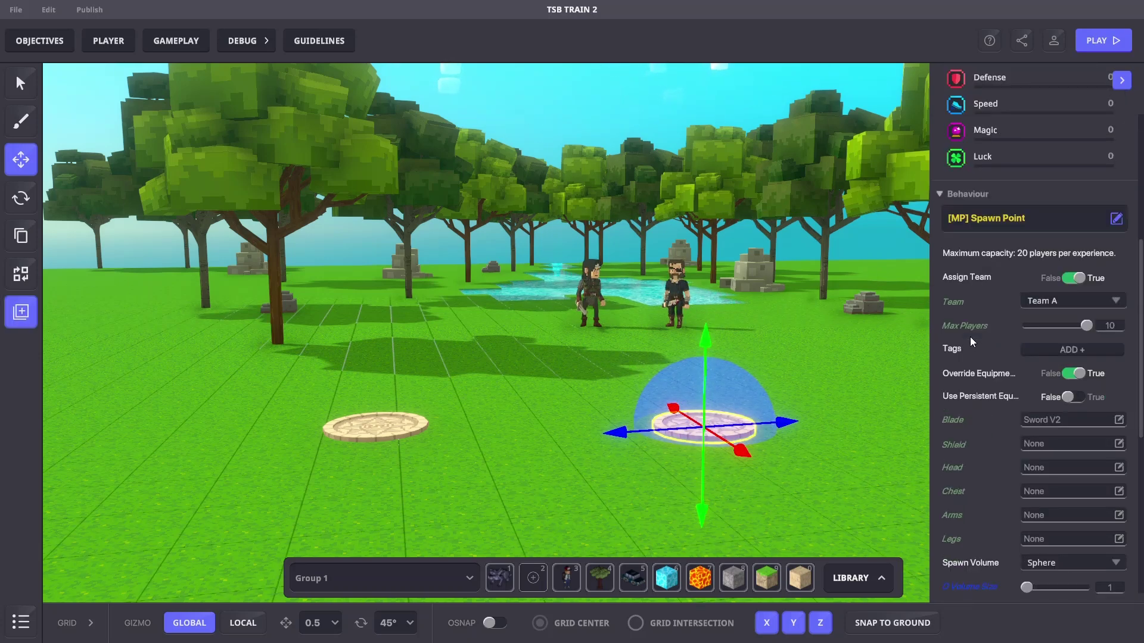
scroll(942, 420, "down", 3)
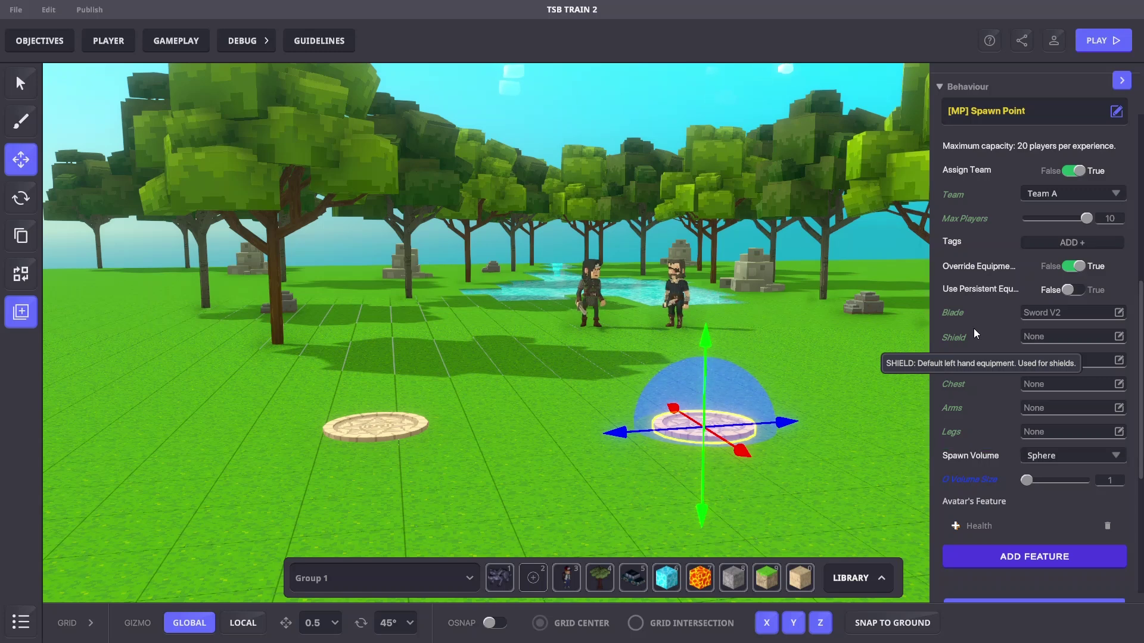
scroll(975, 331, "down", 3)
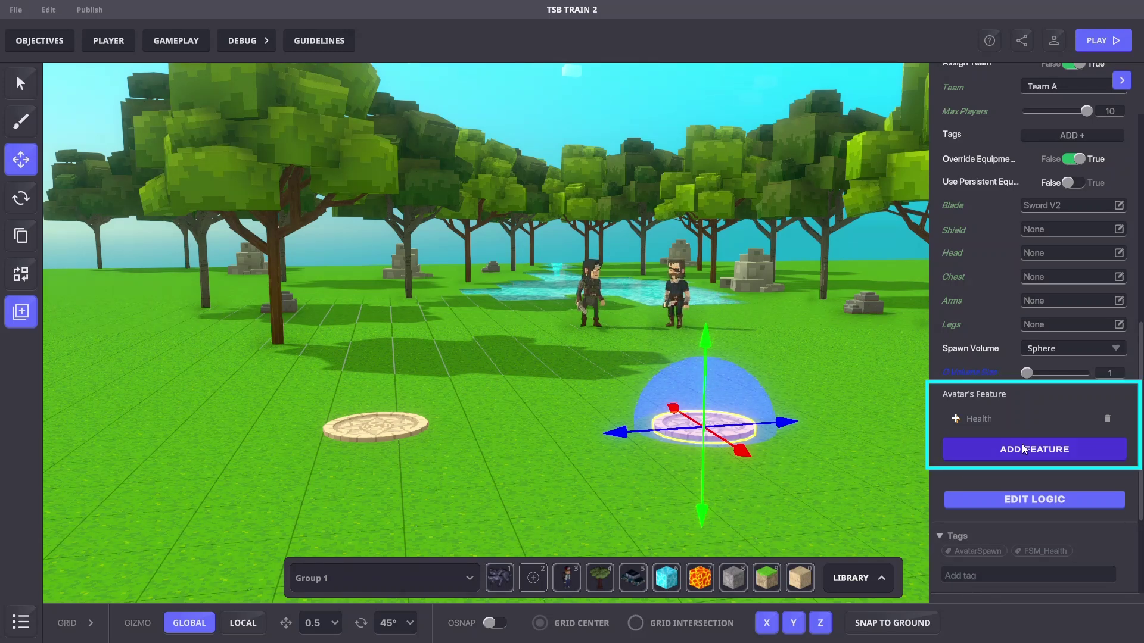
left_click(968, 451)
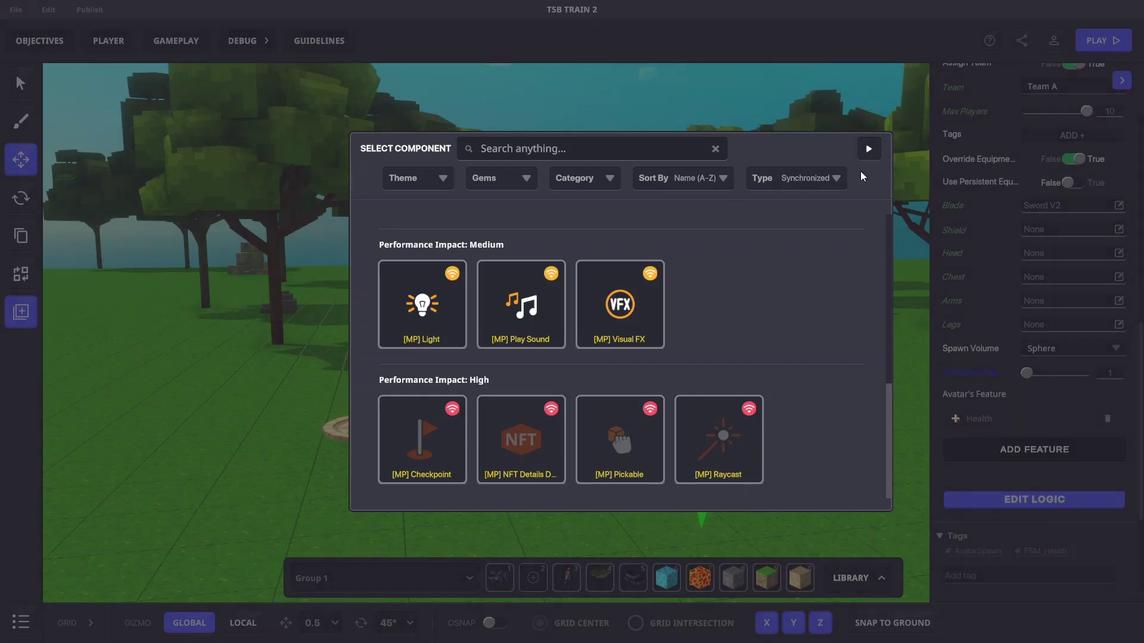
left_click(868, 149)
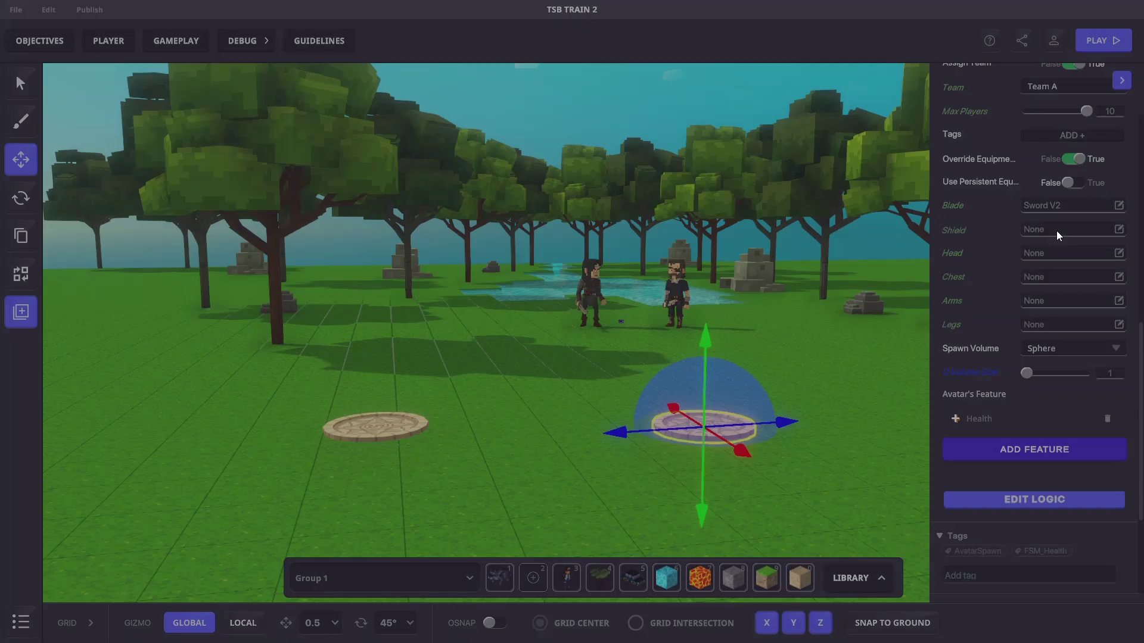
left_click(1056, 231)
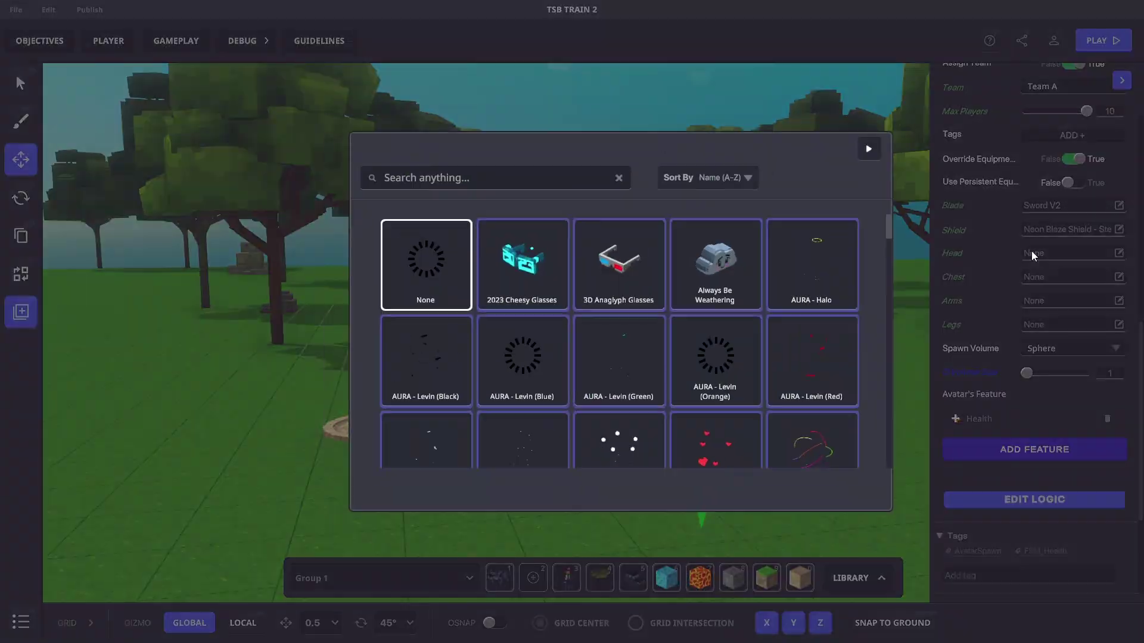
Equip the Team B spawn pad with BoopGoop Hat Black and the Basic Shield.
left_click(598, 282)
left_click(377, 417)
scroll(1048, 337, "down", 3)
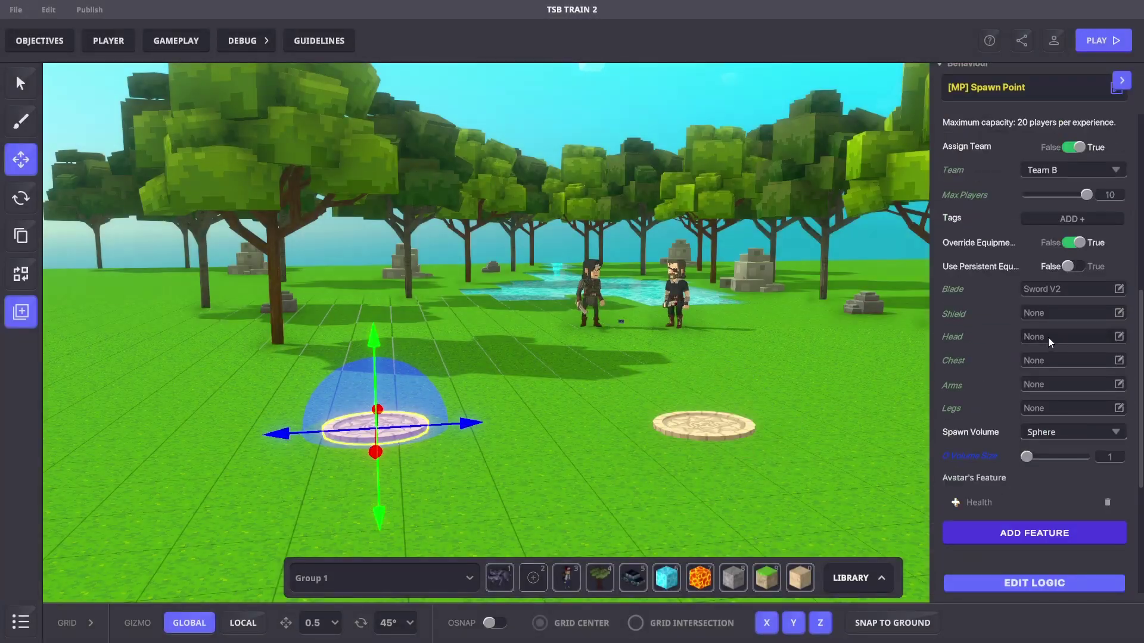
left_click(1048, 338)
scroll(684, 357, "down", 5)
left_click(619, 364)
left_click(1041, 311)
scroll(655, 387, "down", 2)
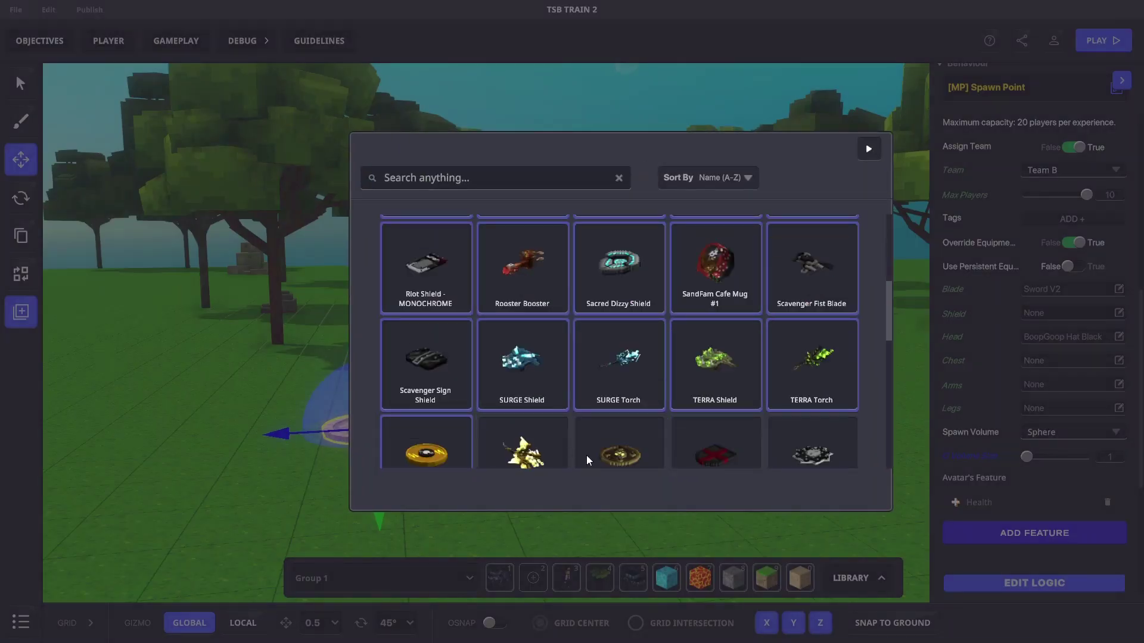
left_click(521, 268)
scroll(1020, 420, "down", 3)
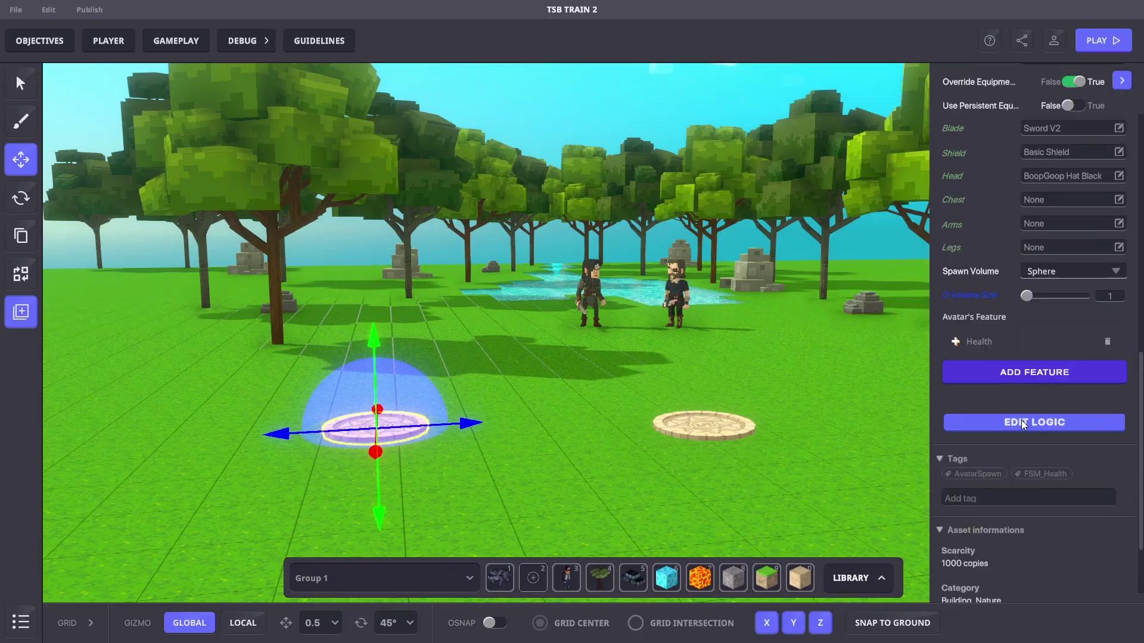
Add the Visual FX feature to the Team B spawn pad.
left_click(1034, 373)
scroll(746, 368, "down", 5)
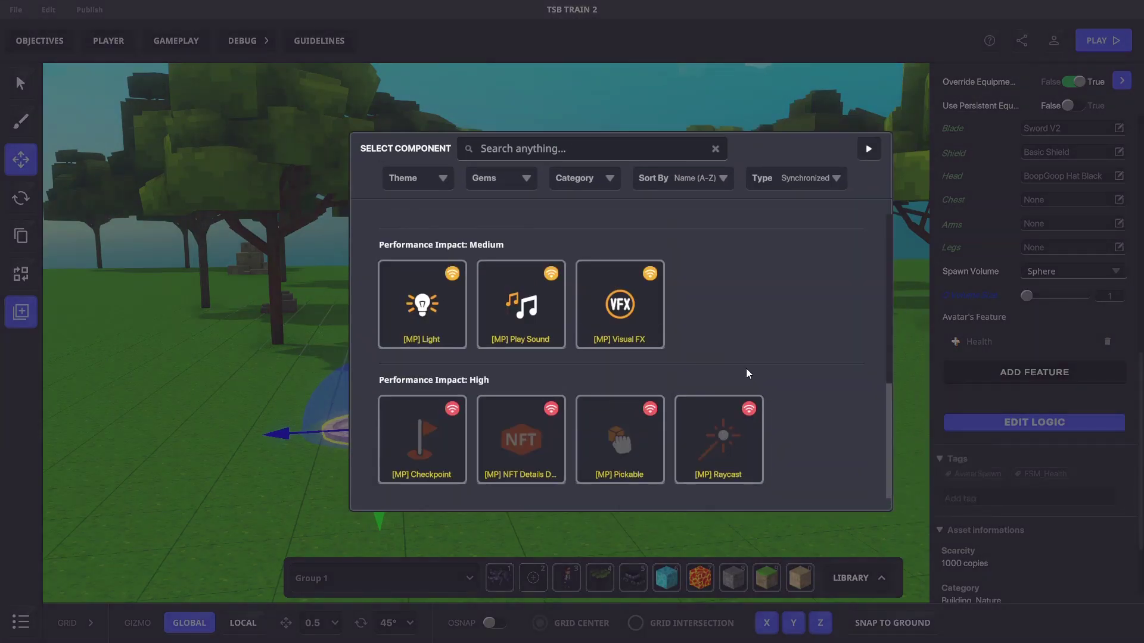
left_click(642, 323)
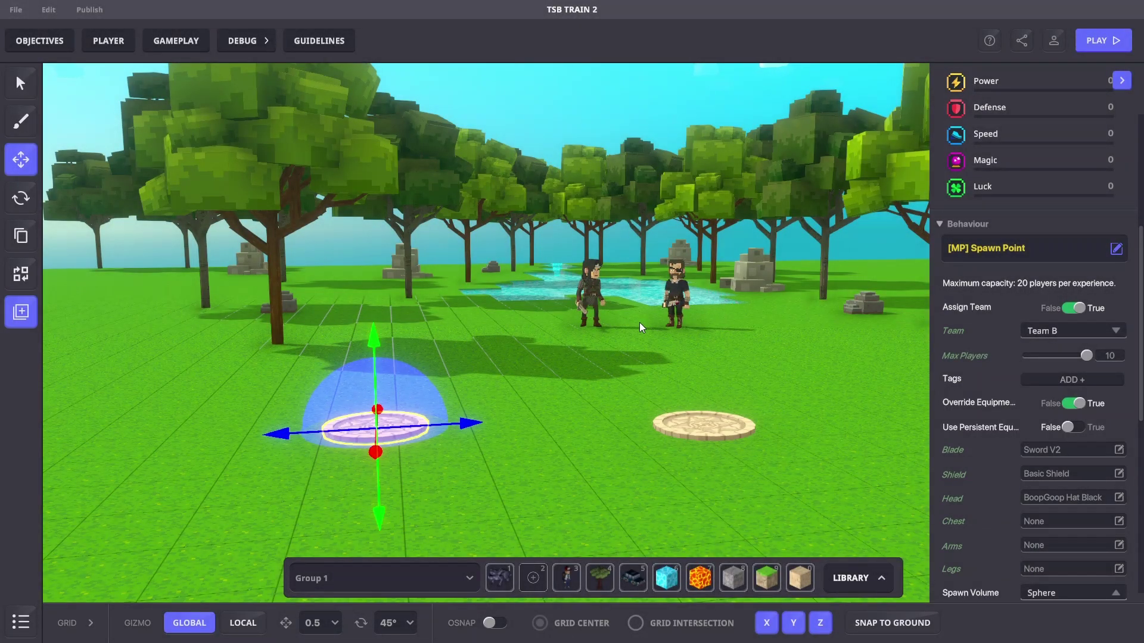
scroll(1067, 284, "down", 2)
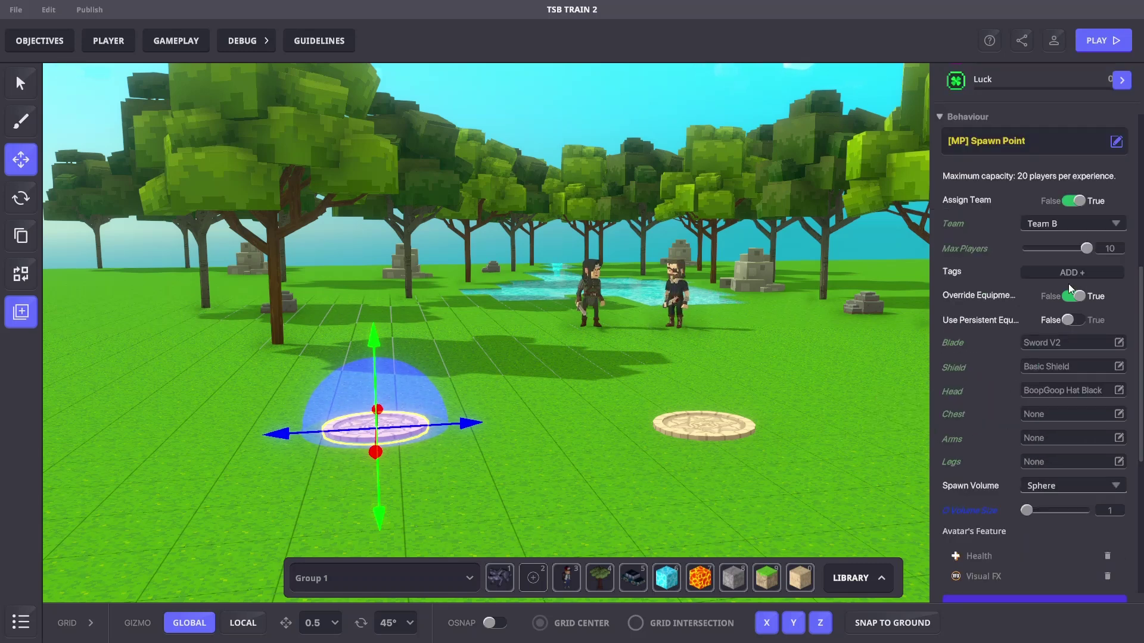
scroll(1067, 283, "down", 2)
left_click(978, 469)
Set Team B's Visual FX effect to TrailElectric.
left_click(853, 143)
scroll(635, 280, "down", 2)
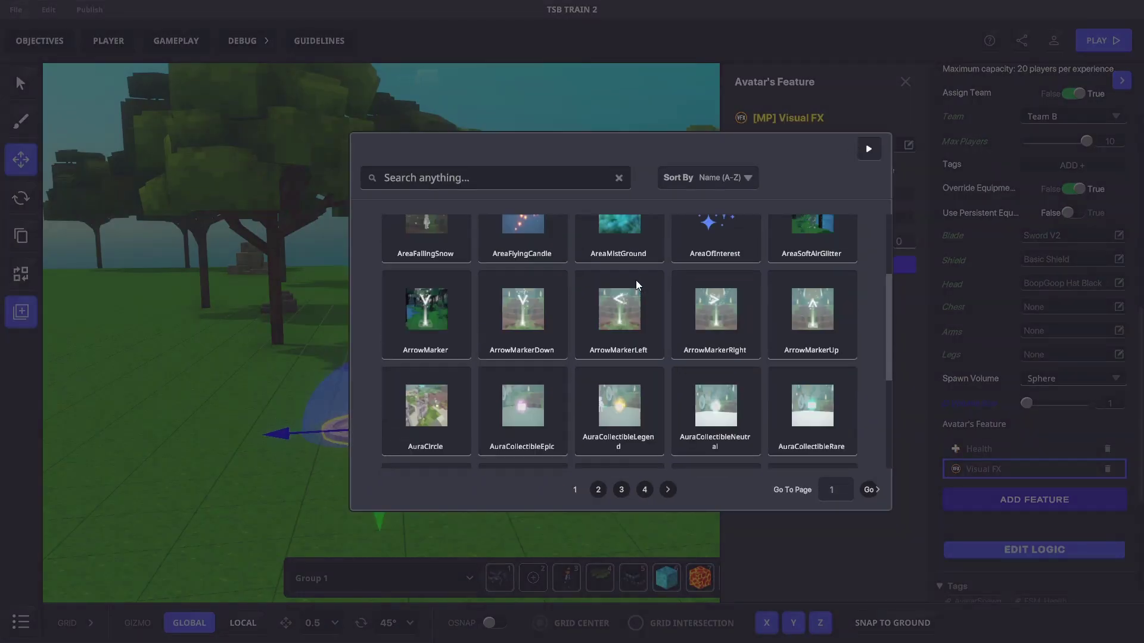
scroll(635, 280, "down", 2)
left_click(459, 178)
type("trail")
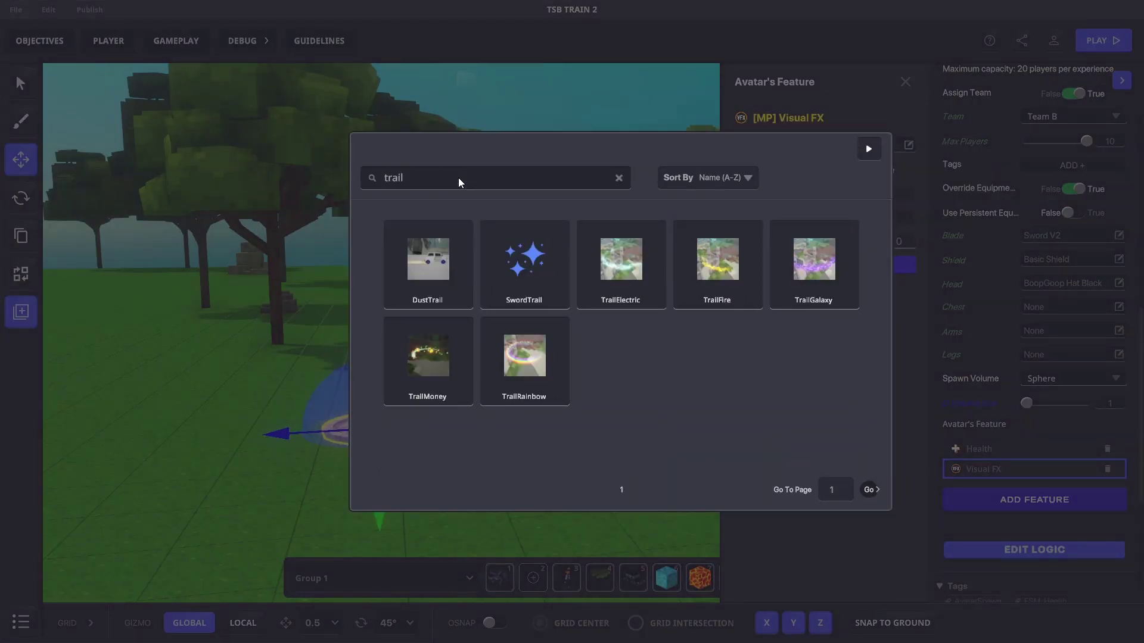
left_click(610, 274)
left_click(905, 81)
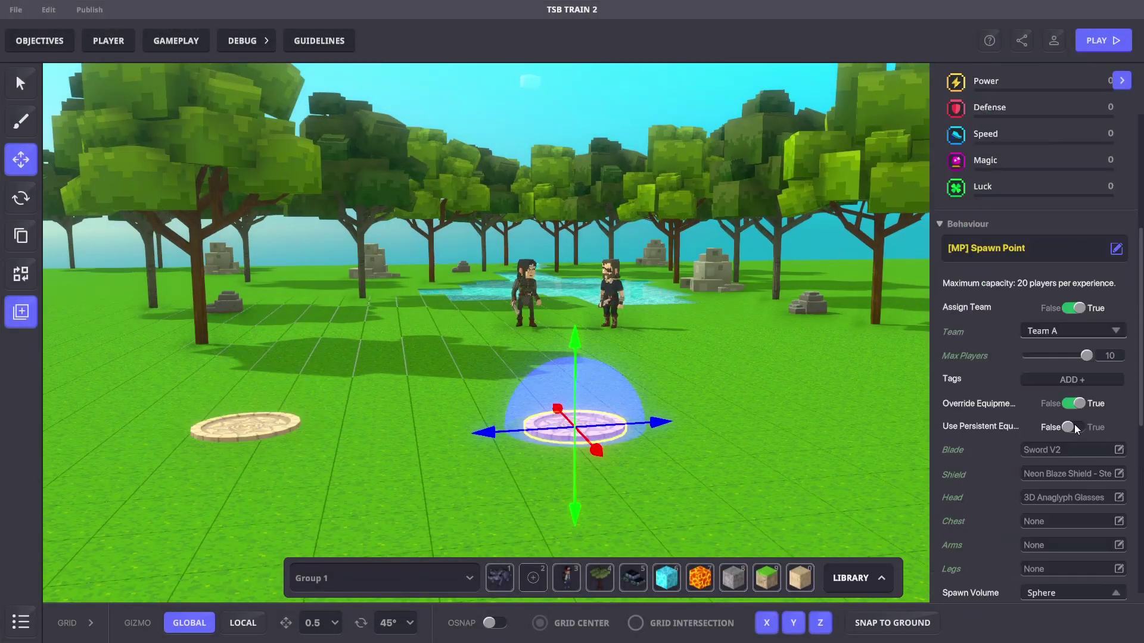
Add a Visual FX feature to the Team A spawn pad.
scroll(1076, 429, "down", 5)
left_click(1076, 428)
left_click(634, 313)
left_click(983, 362)
left_click(905, 81)
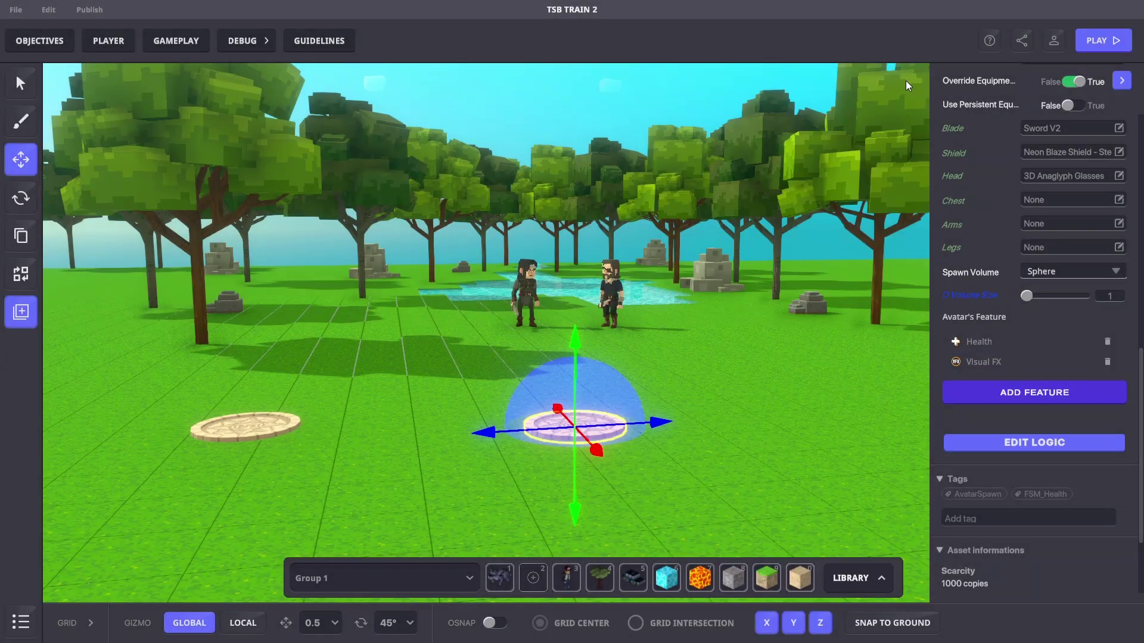
left_click(753, 388)
key("Tab")
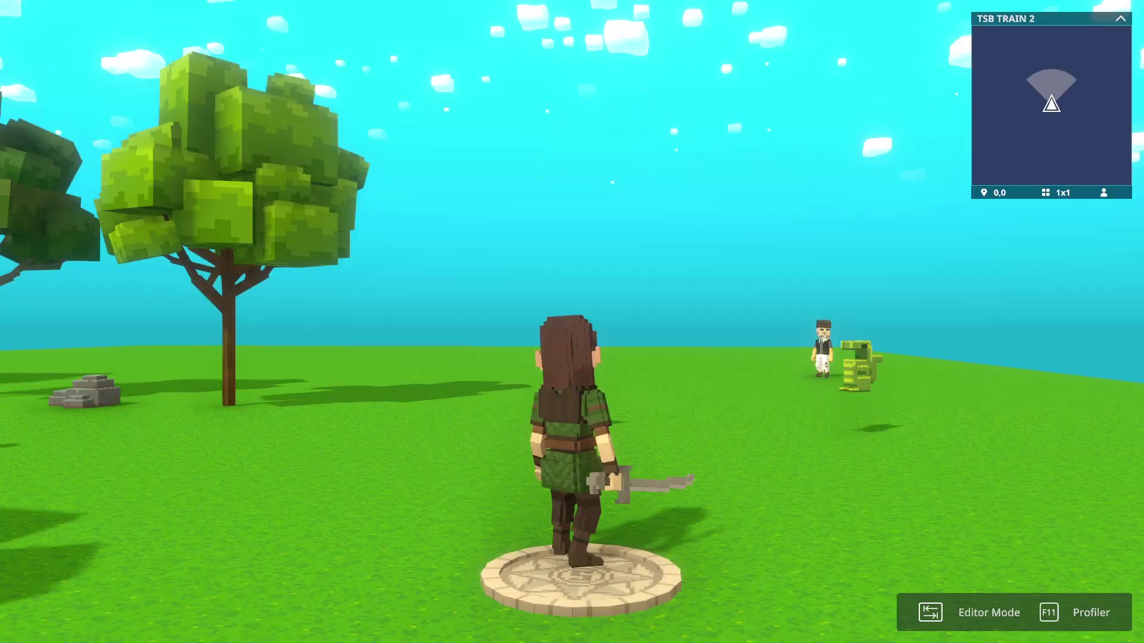
key("w")
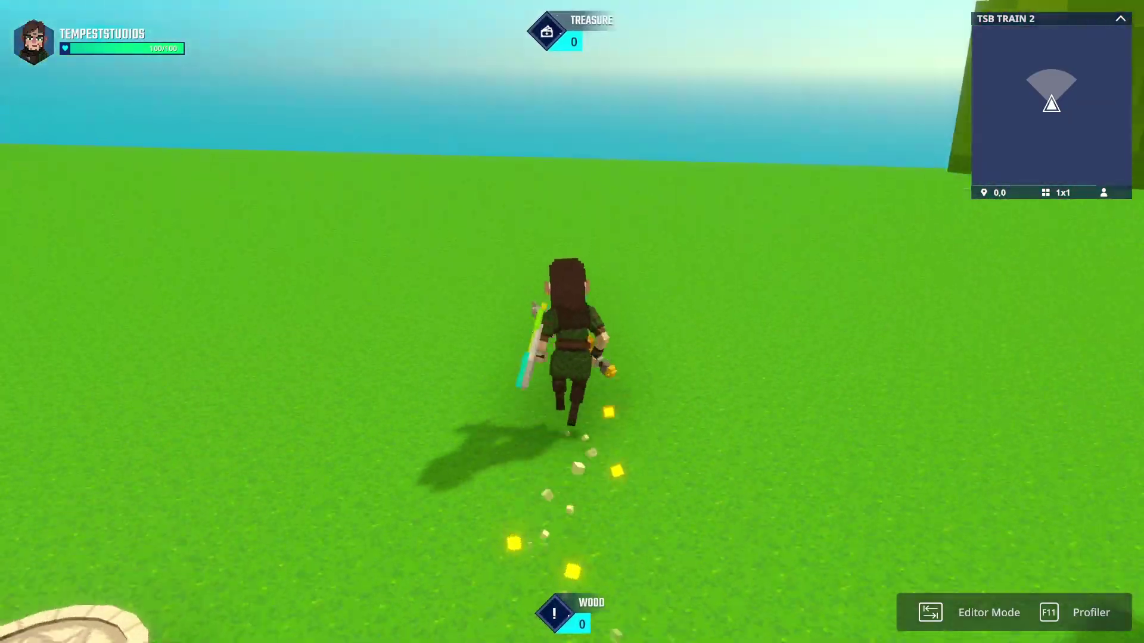
key("a")
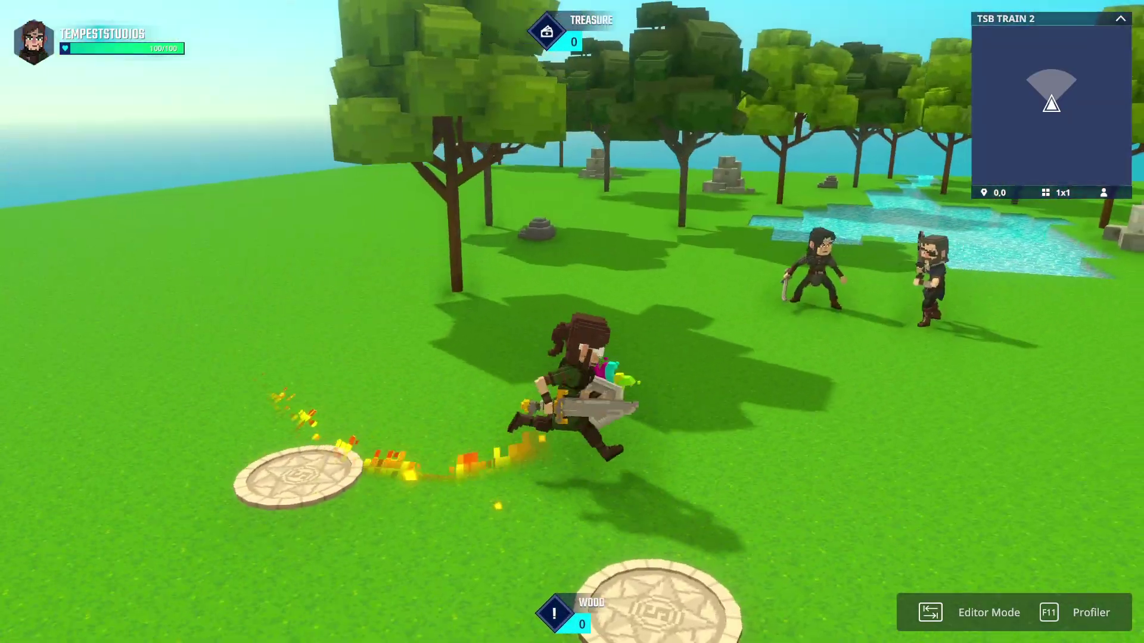
key("Tab")
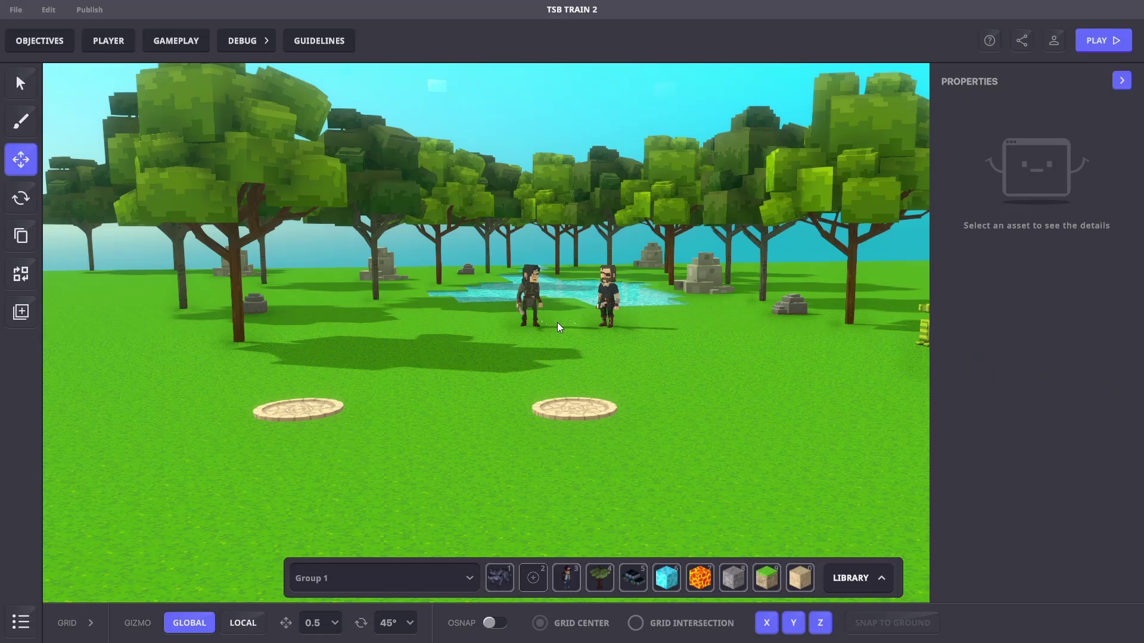
key("Tab")
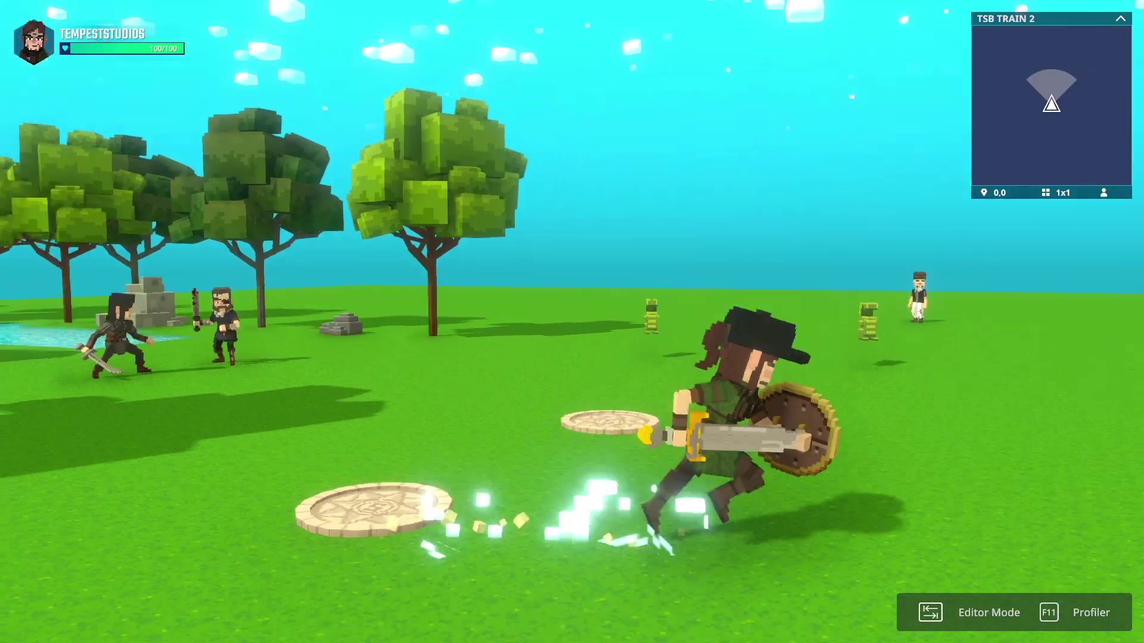
key("Tab")
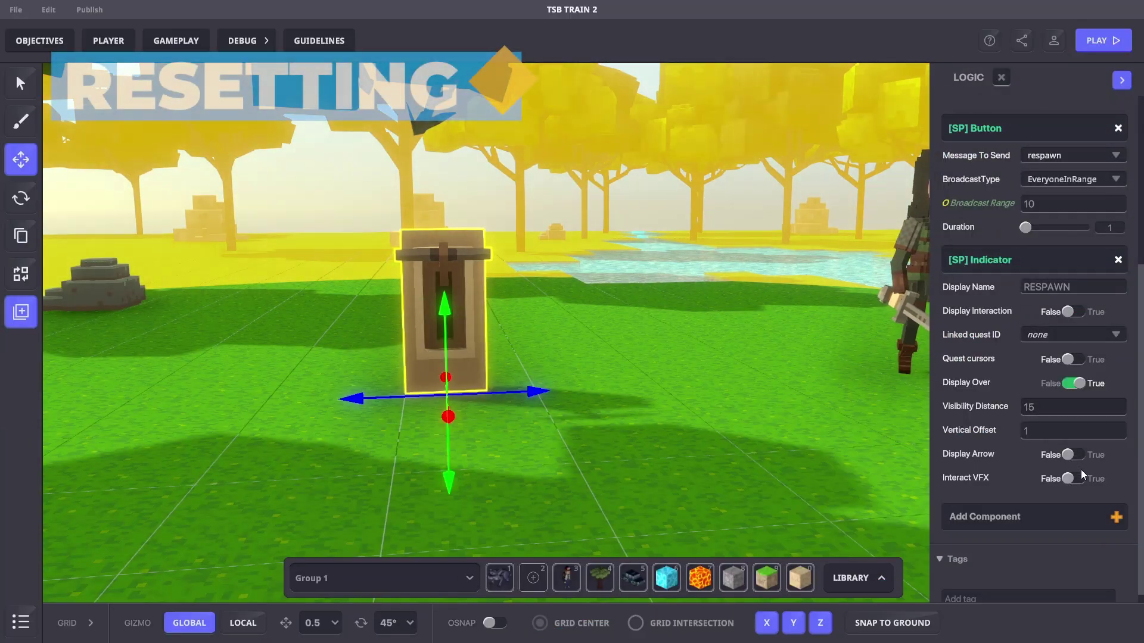
Place a new tree beside the existing trunk and give it an [SP] Health component.
left_click(620, 386)
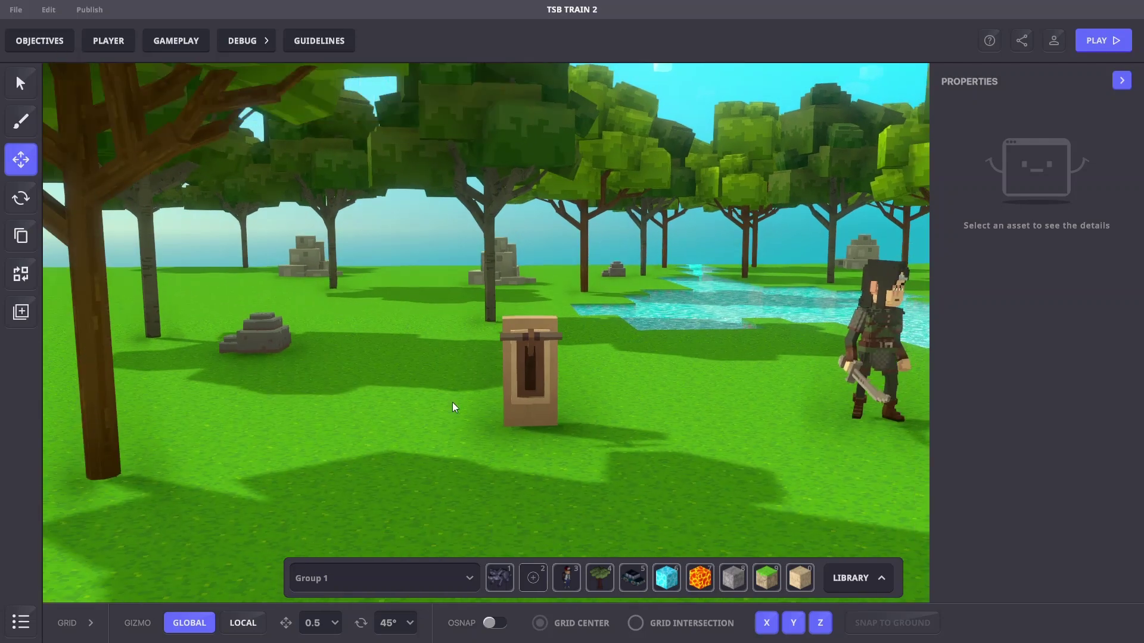
key("4")
left_click(339, 414)
left_click(341, 366)
scroll(959, 440, "down", 4)
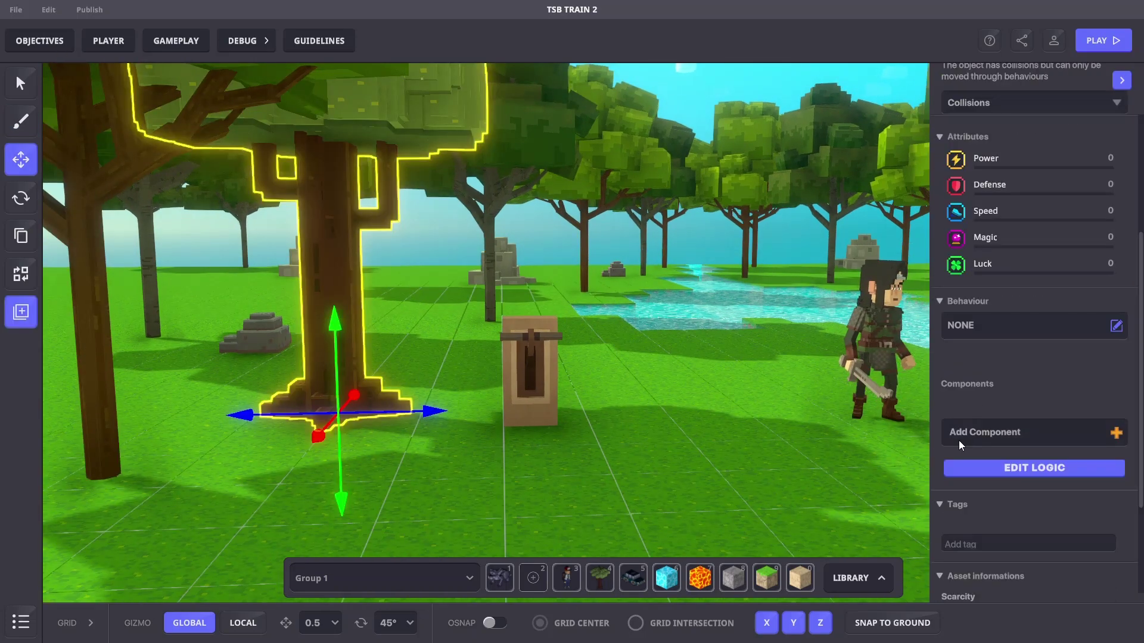
left_click(959, 440)
left_click(613, 151)
type("Health")
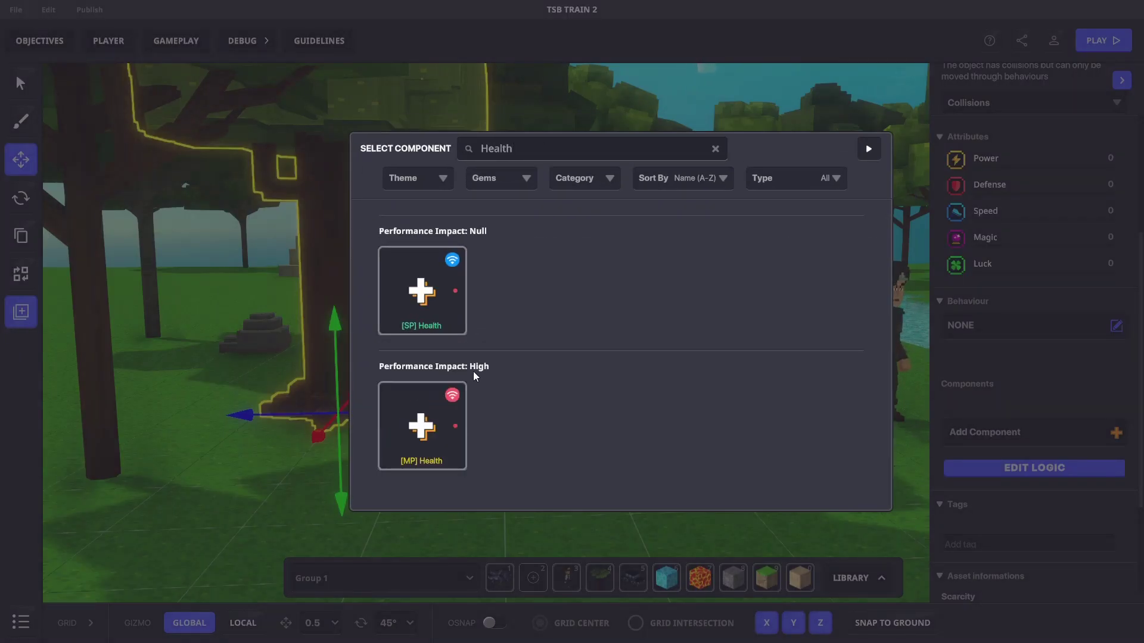
left_click(422, 295)
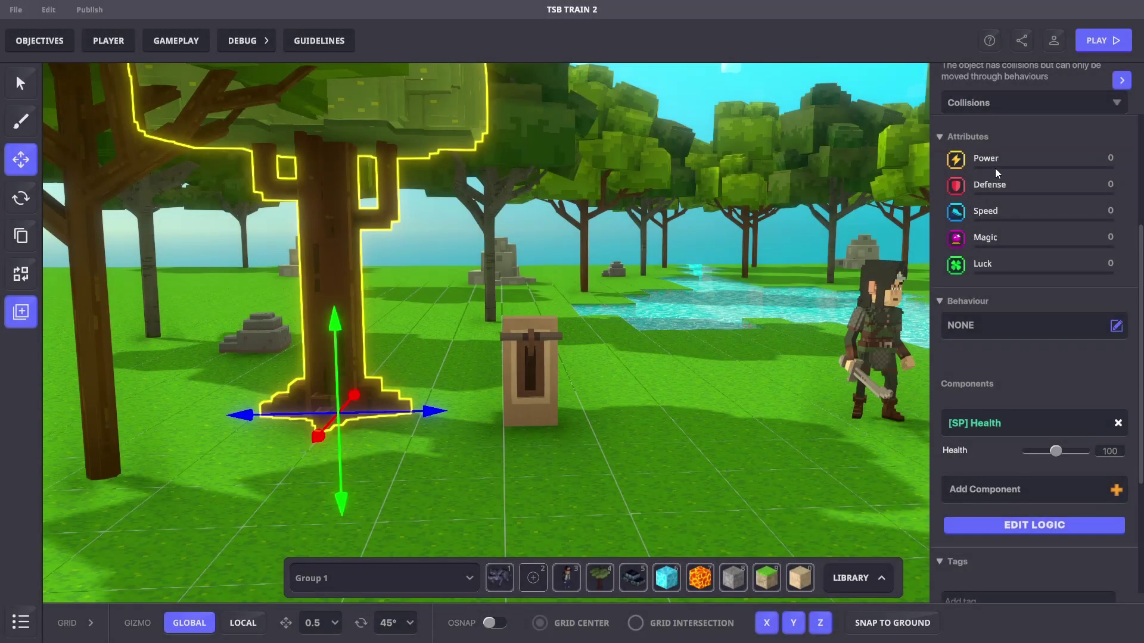
Save the tree as the preset 'Standard Tree A'.
scroll(994, 168, "up", 4)
left_click(995, 149)
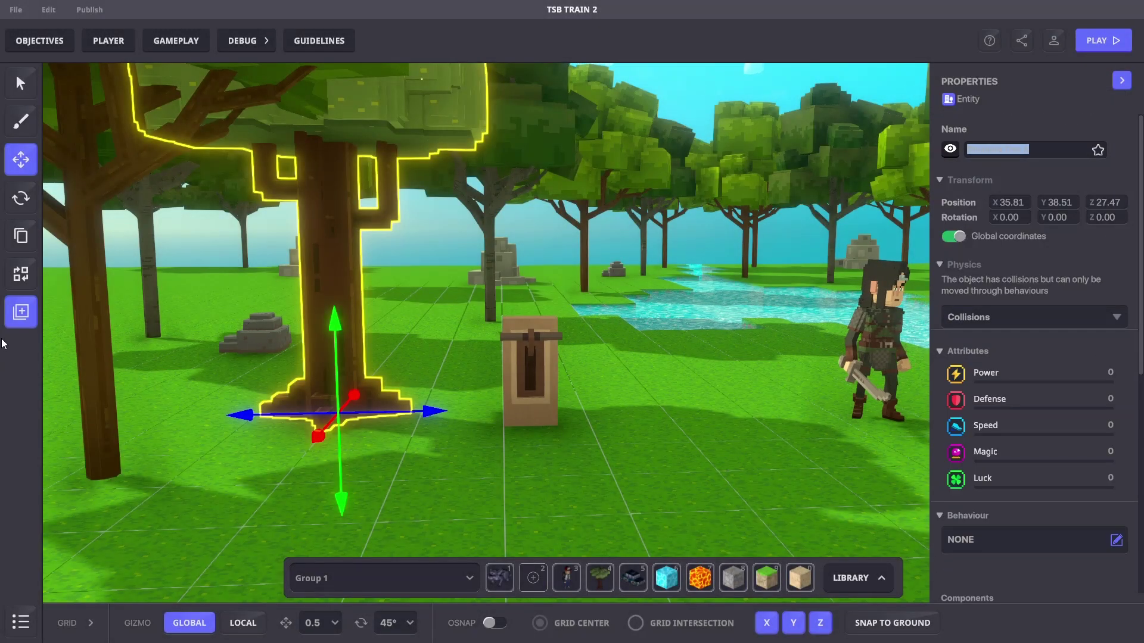
left_click(21, 311)
left_click(516, 266)
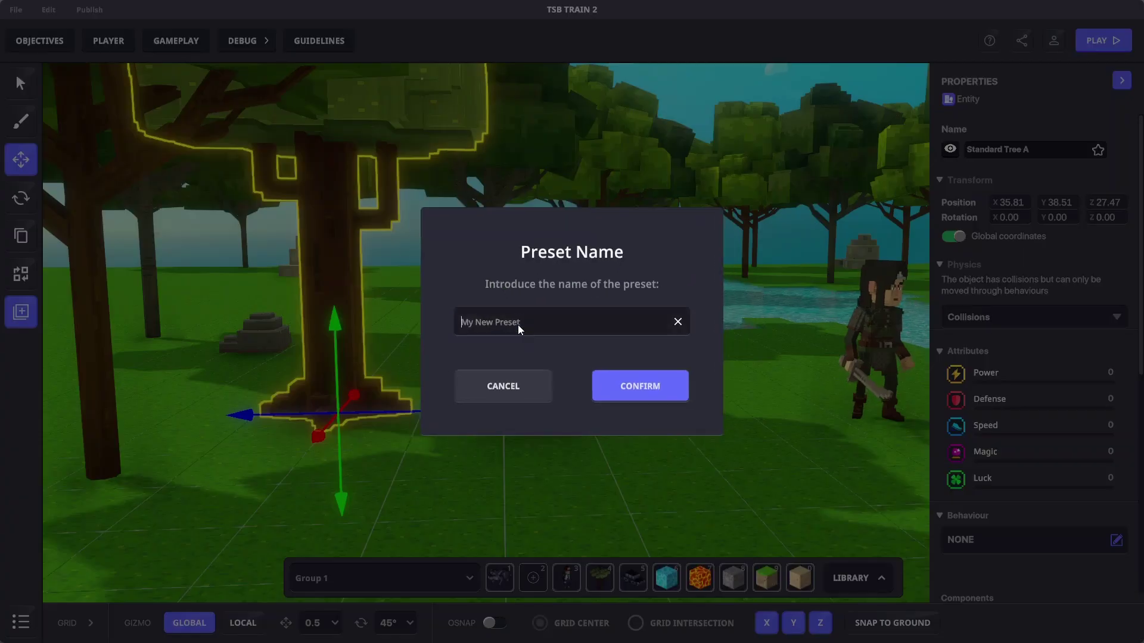
type("Standard Tree A")
left_click(640, 386)
Give the Ancient Lever the [SP] Asset Spawner behaviour.
left_click(523, 376)
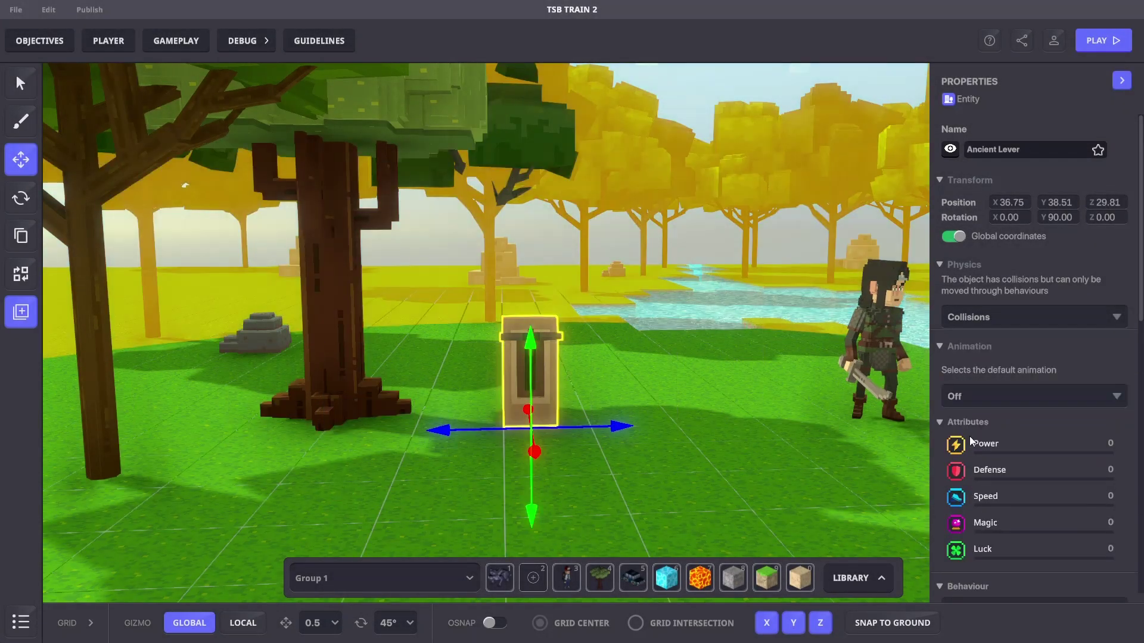
scroll(971, 440, "down", 3)
left_click(1045, 396)
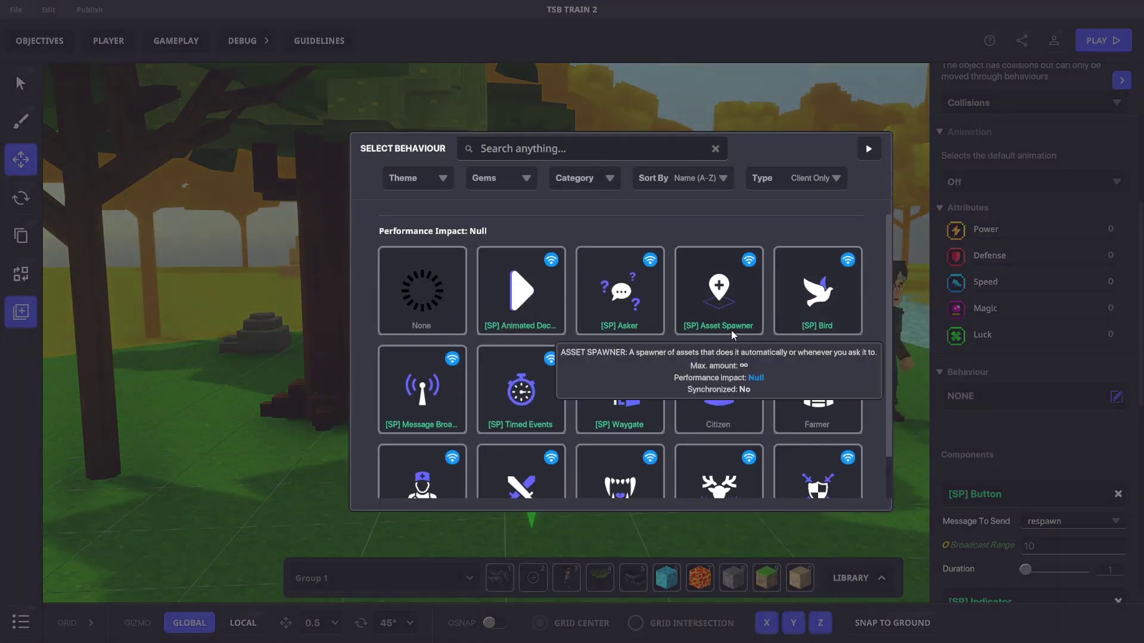
left_click(731, 330)
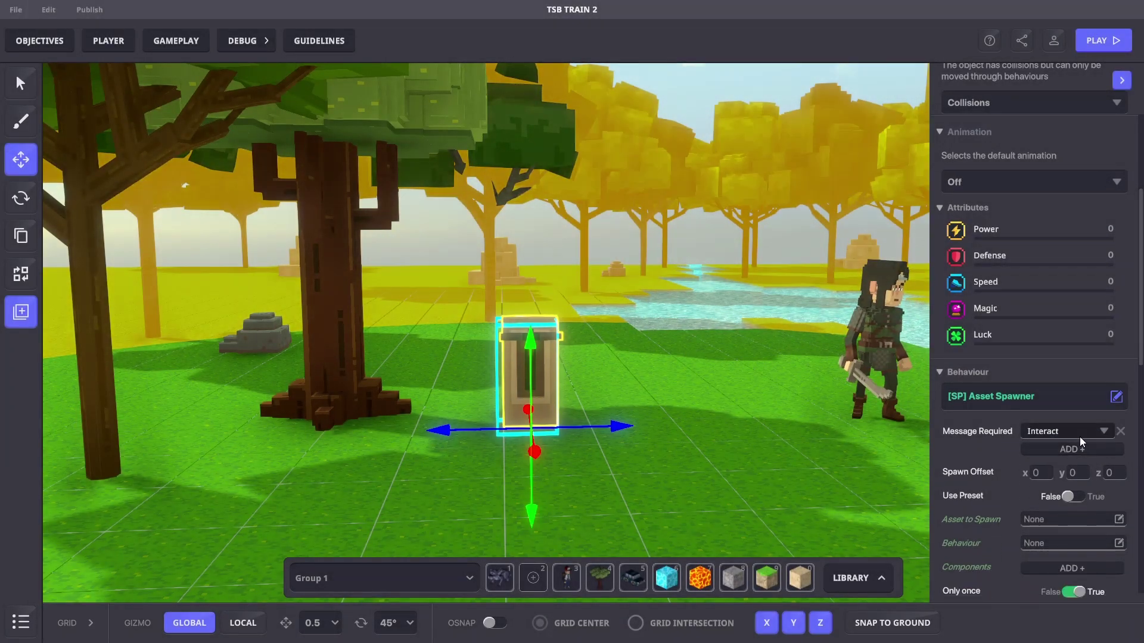
Make the spawner use preset Standard Tree A with spawn offset x 2.
scroll(1066, 437, "down", 2)
left_click(1073, 389)
left_click(1045, 410)
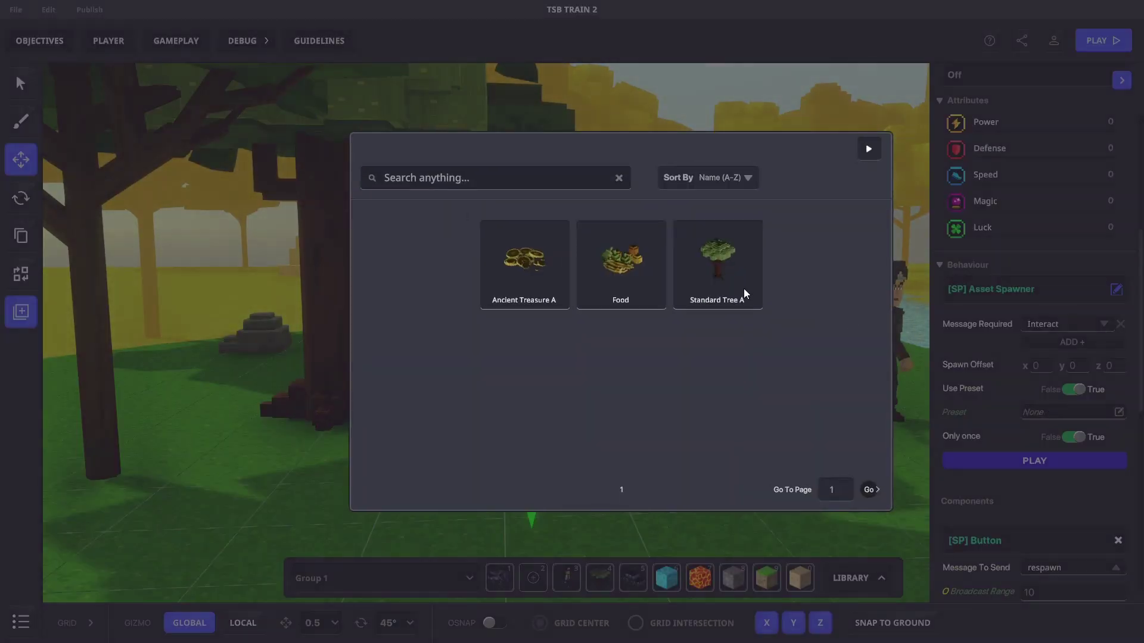
left_click(744, 288)
left_click(1049, 365)
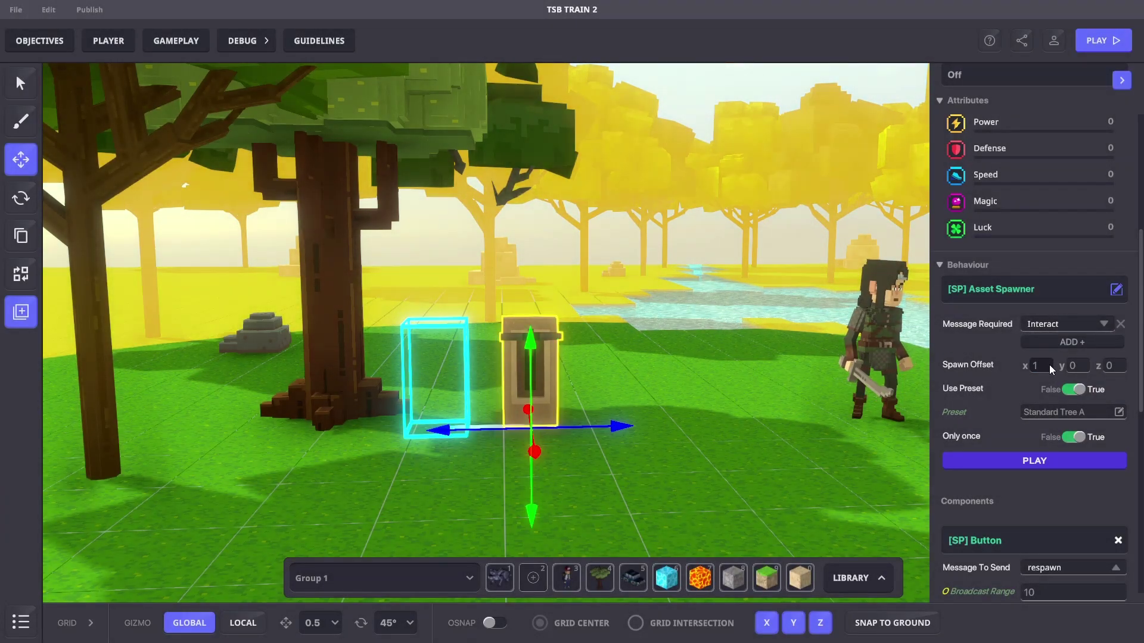
double_click(1033, 366)
type("2")
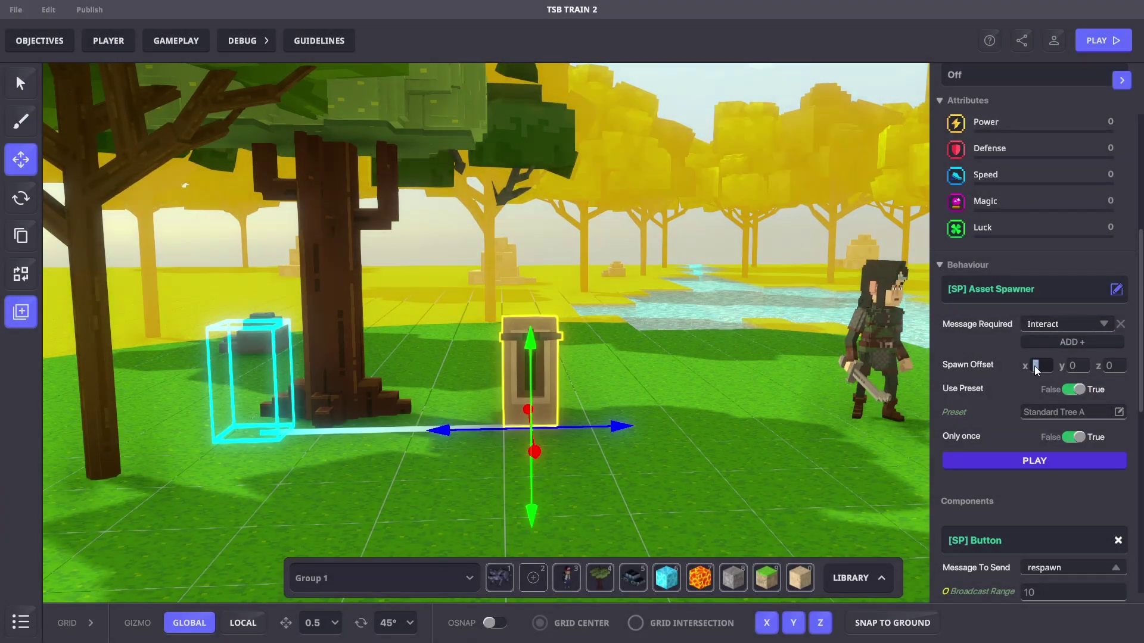
Nudge the lever slightly to the right.
left_click(315, 430)
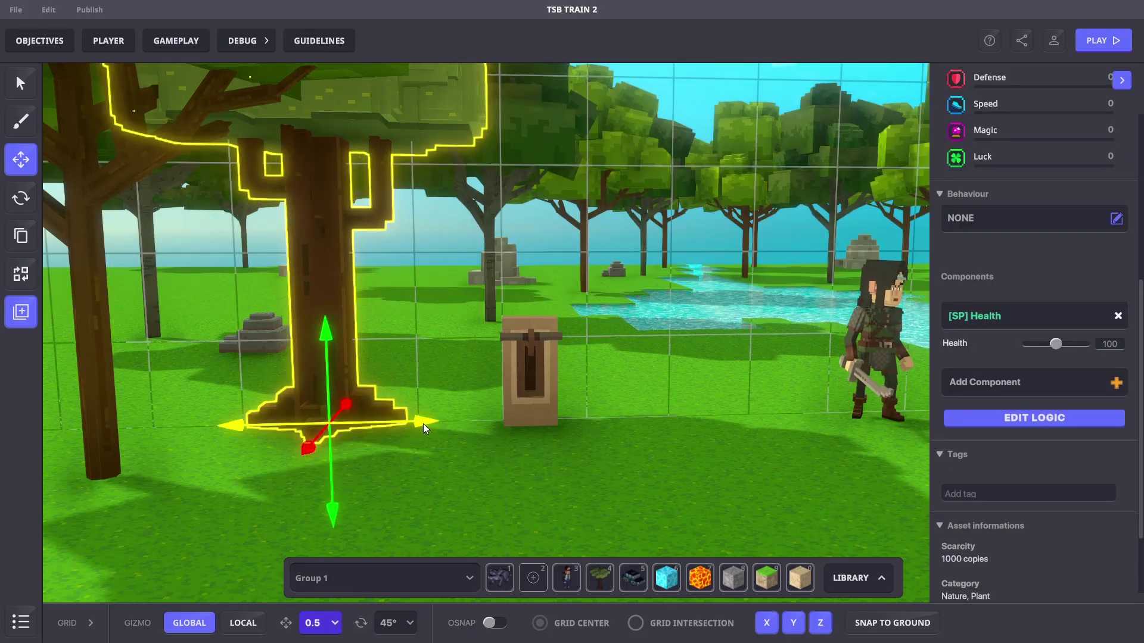
left_click(529, 393)
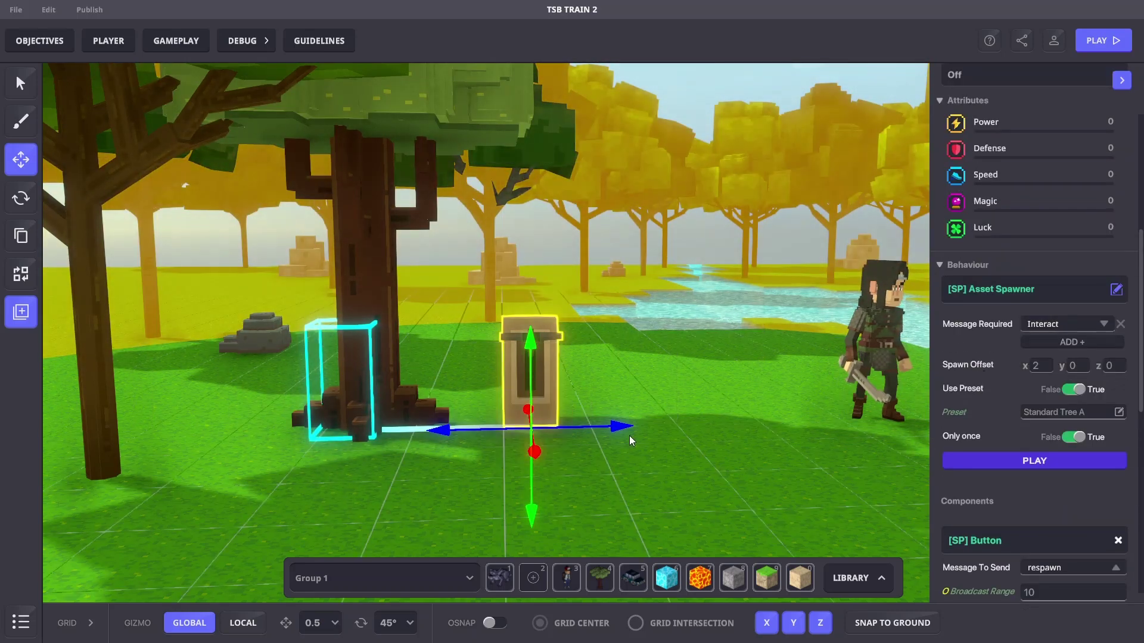
left_click_drag(626, 428, 646, 428)
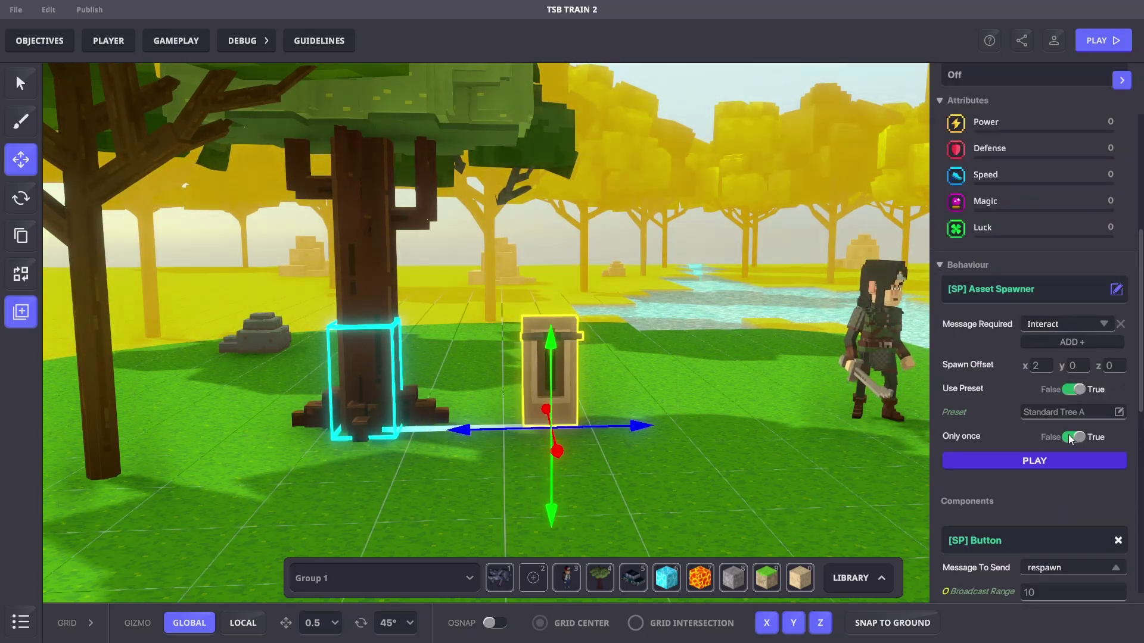
Start play mode and strike the new tree seven times with the sword to test its Health component.
key("Tab")
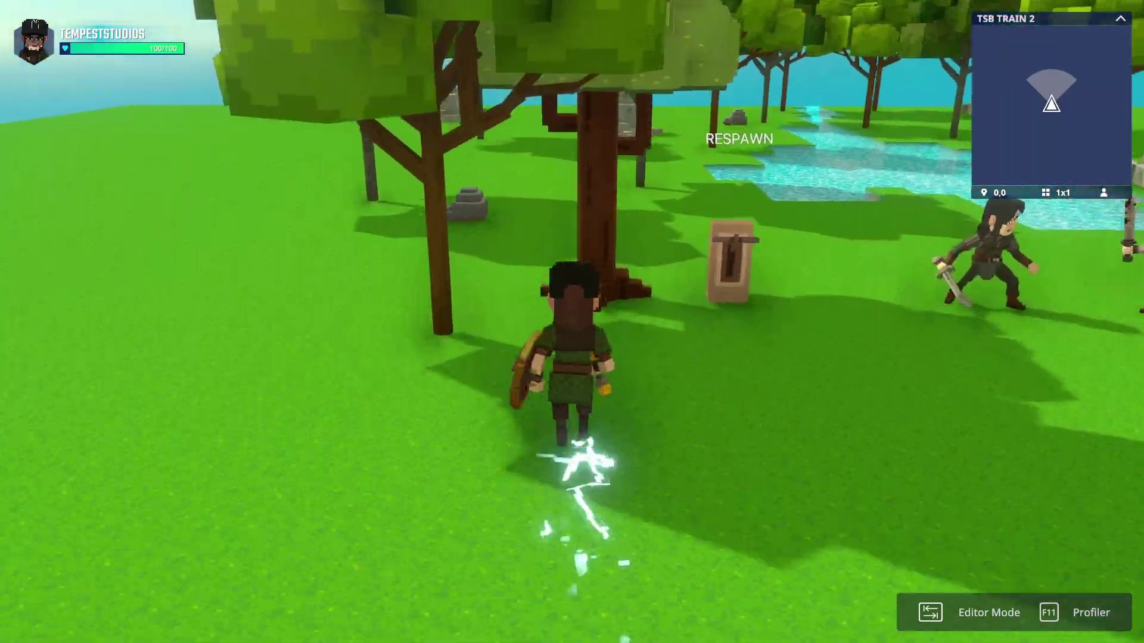
left_click(571, 321)
left_click(572, 322)
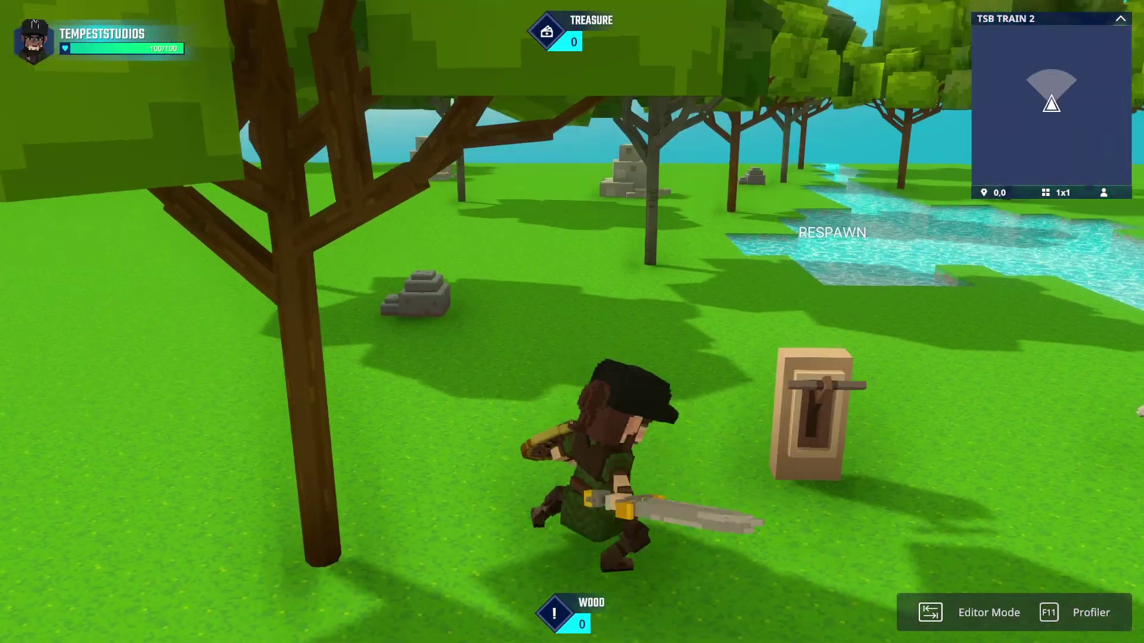
left_click(571, 322)
left_click(572, 322)
left_click(572, 322)
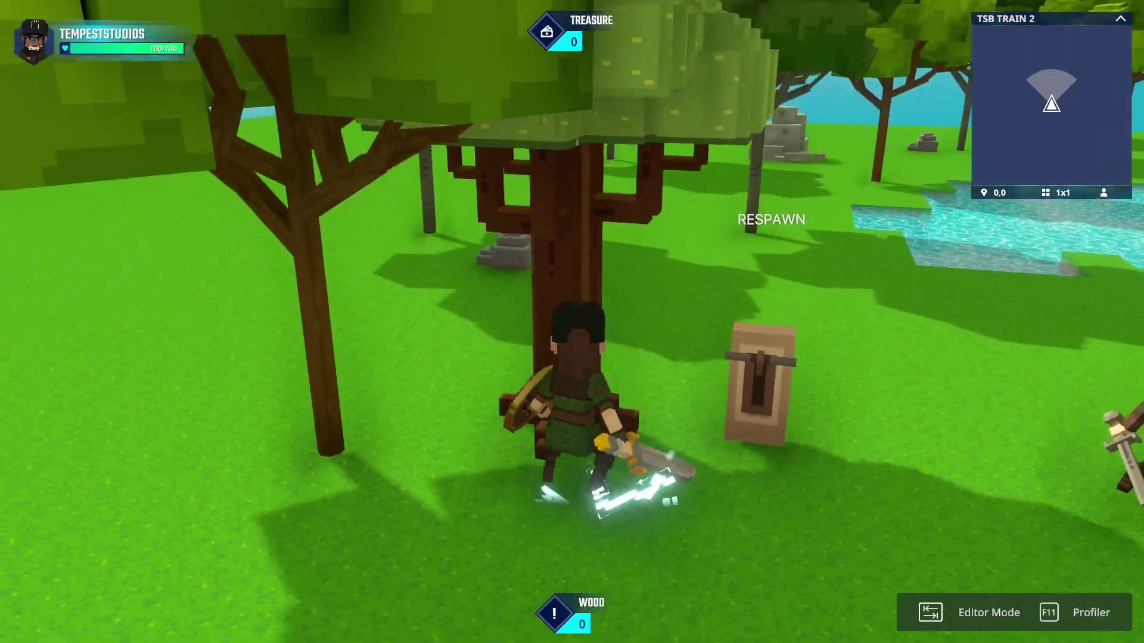
left_click(572, 321)
left_click(572, 321)
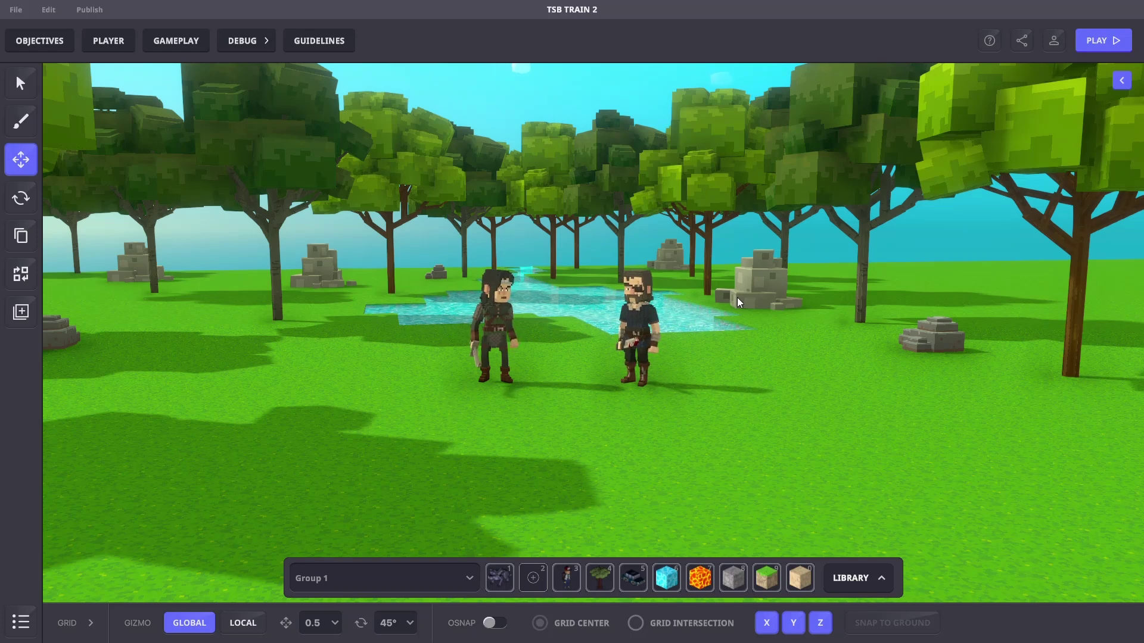
scroll(744, 292, "down", 2)
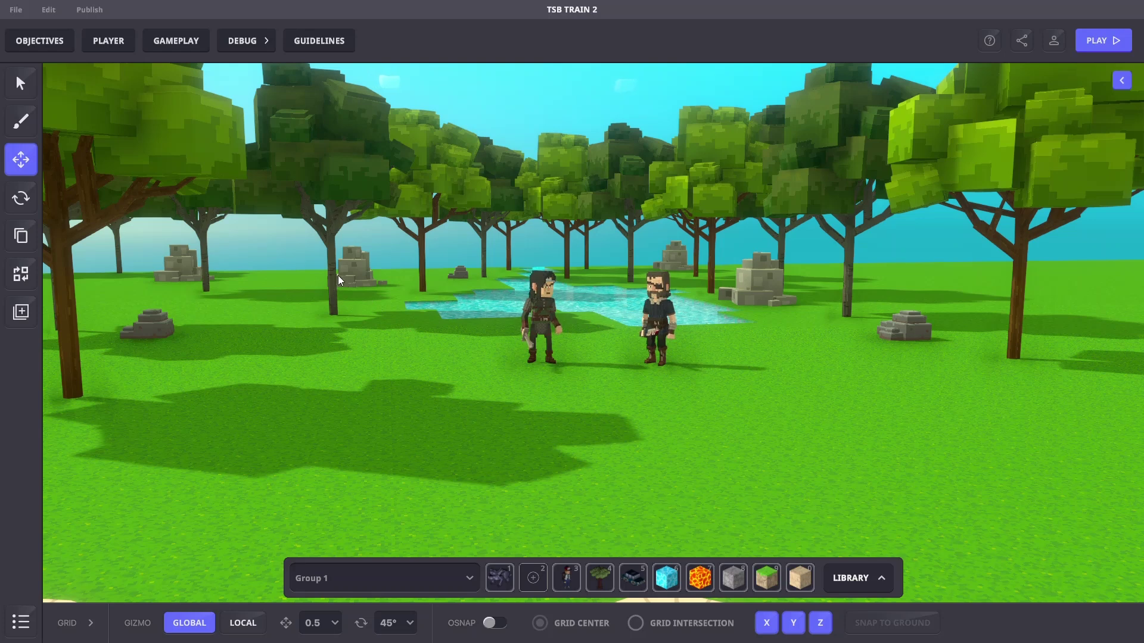
Share the experience to the gallery from the Publish menu with Multiplayer Experience ticked.
left_click(95, 10)
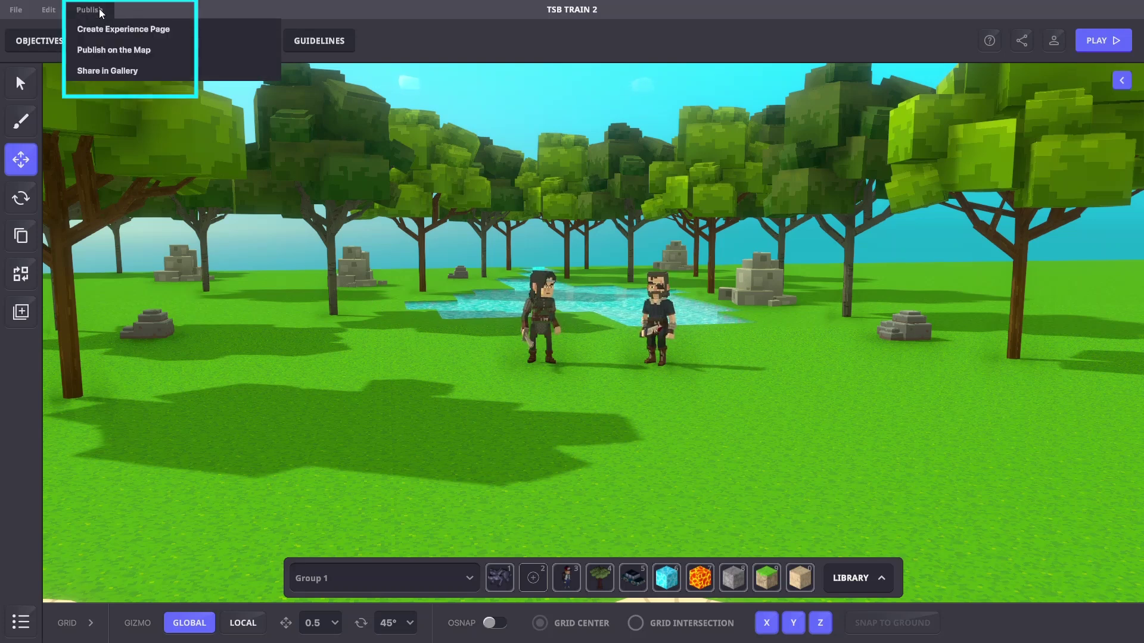
left_click(107, 71)
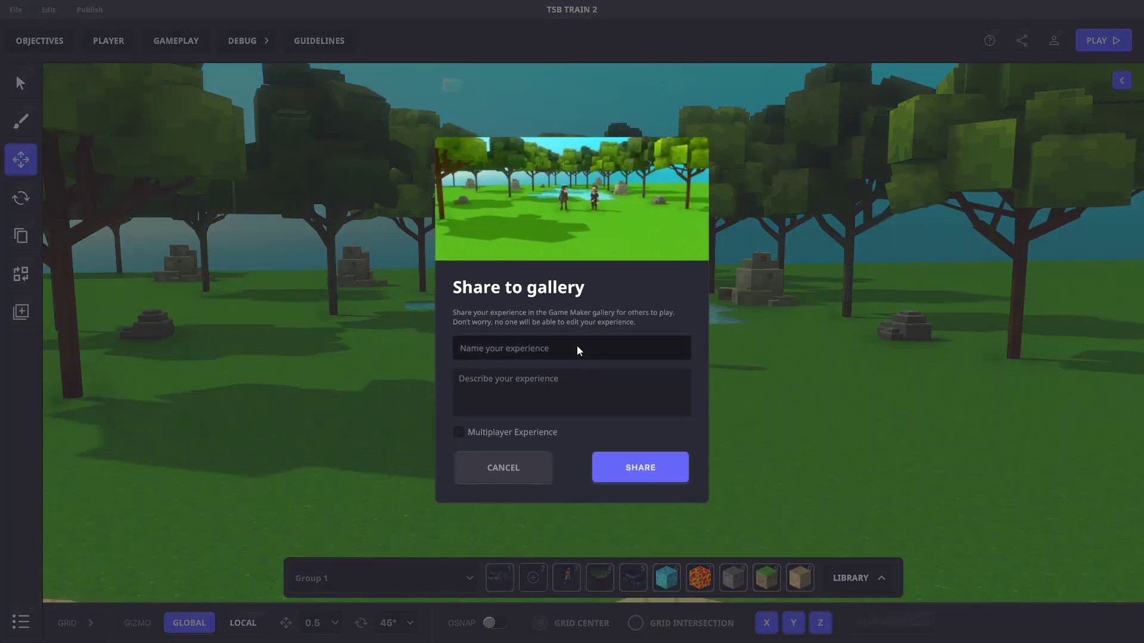
left_click(459, 435)
left_click(725, 266)
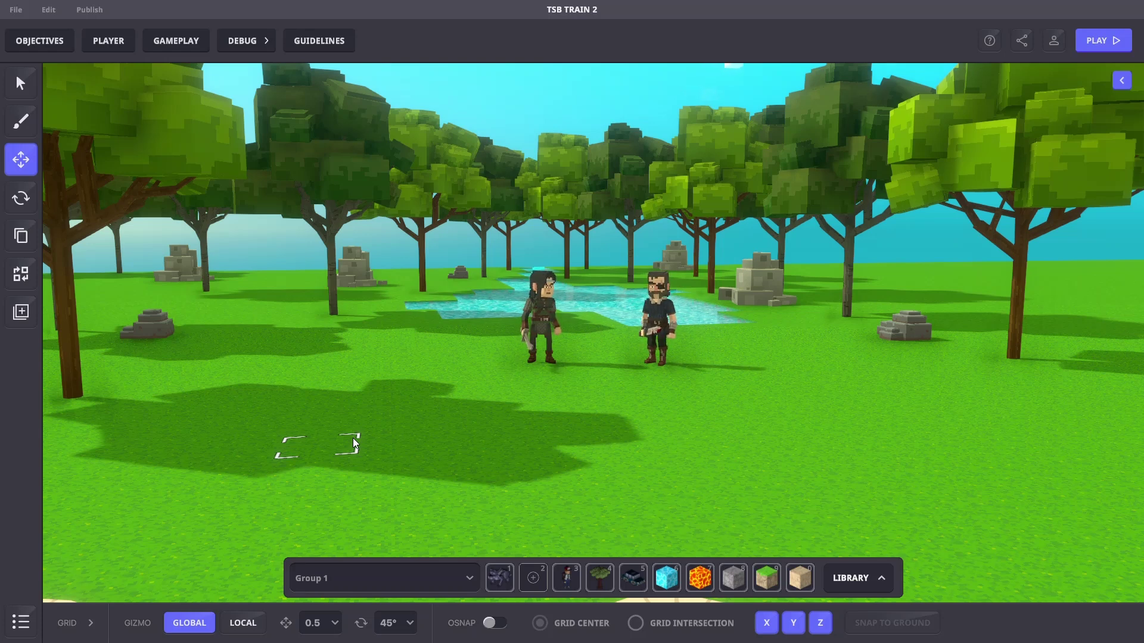
Choose Publish on the Map and confirm Launch to Metaverse to open the TSB TRAIN 2 draft.
left_click(83, 9)
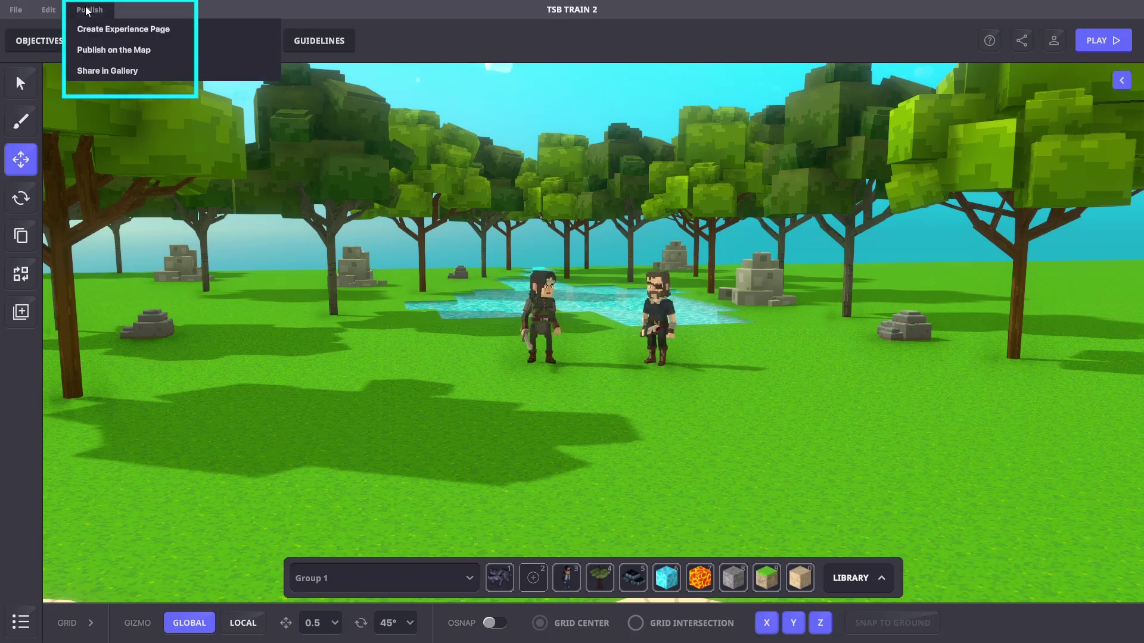
left_click(125, 52)
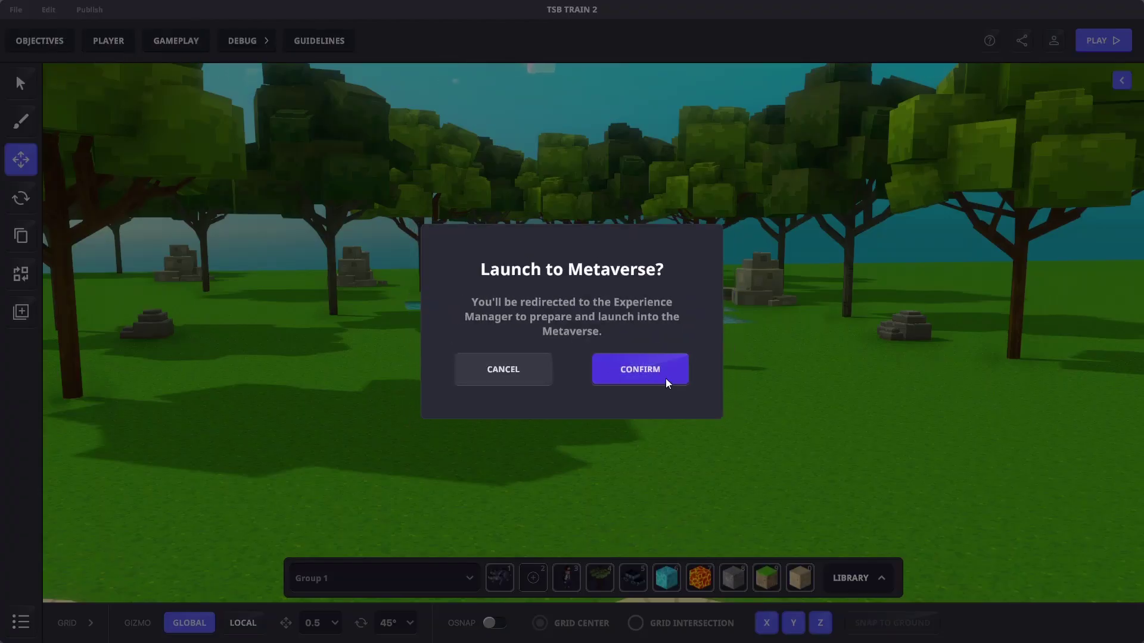
left_click(648, 377)
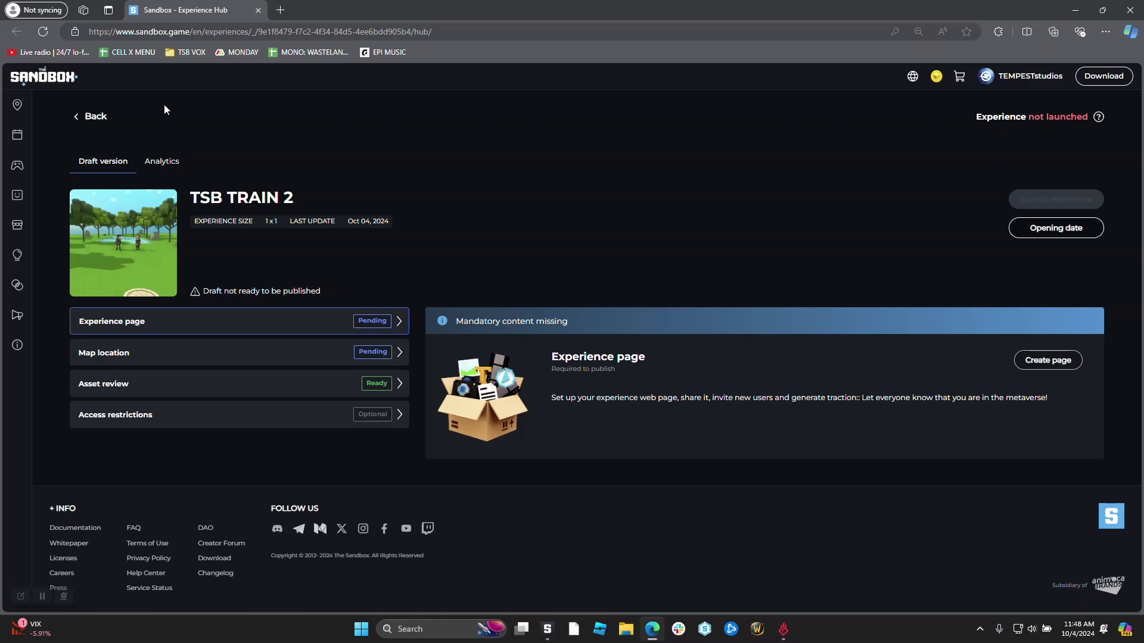
Open the Metaverse Map and pan around its plots, centring the Atari plot.
left_click(41, 106)
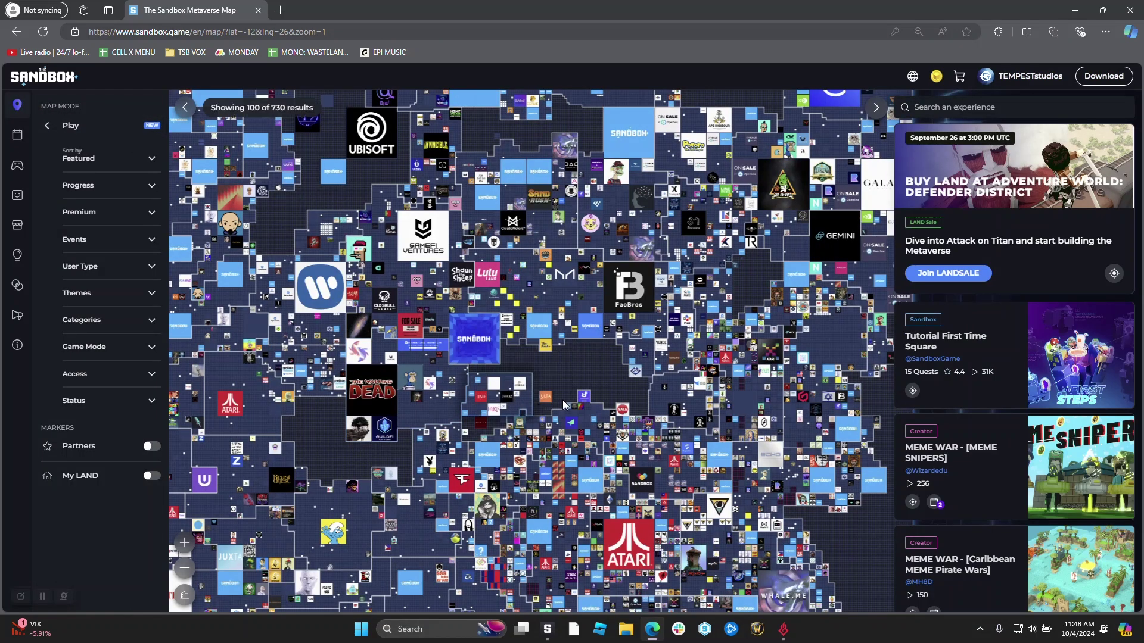
right_click(583, 372)
left_click_drag(595, 352, 689, 193)
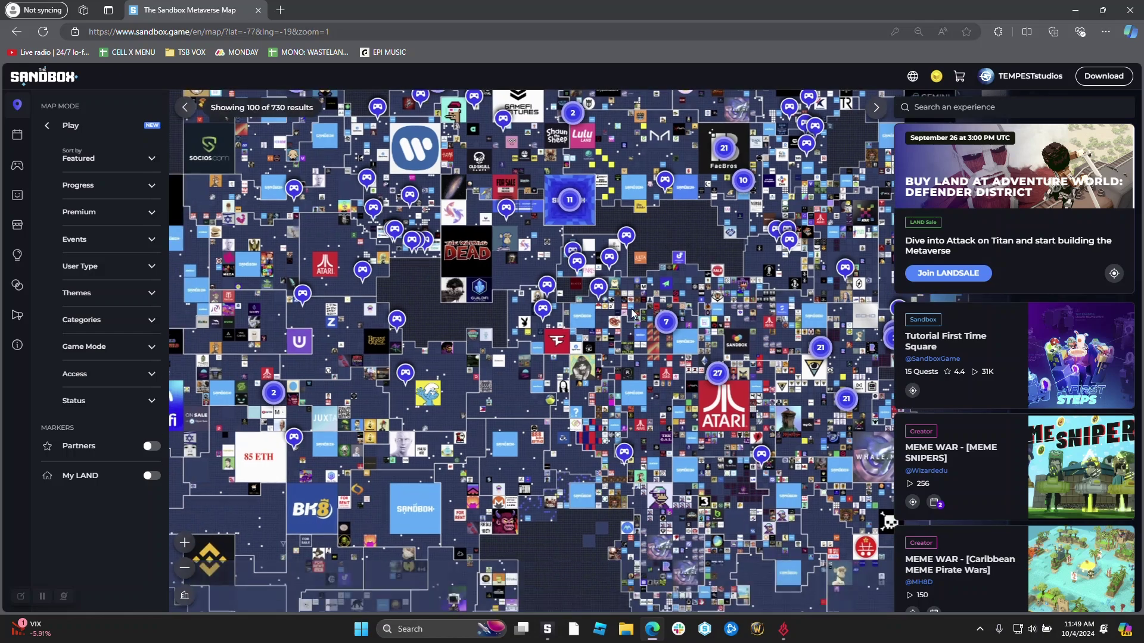
left_click_drag(781, 387, 653, 278)
scroll(856, 352, "up", 5)
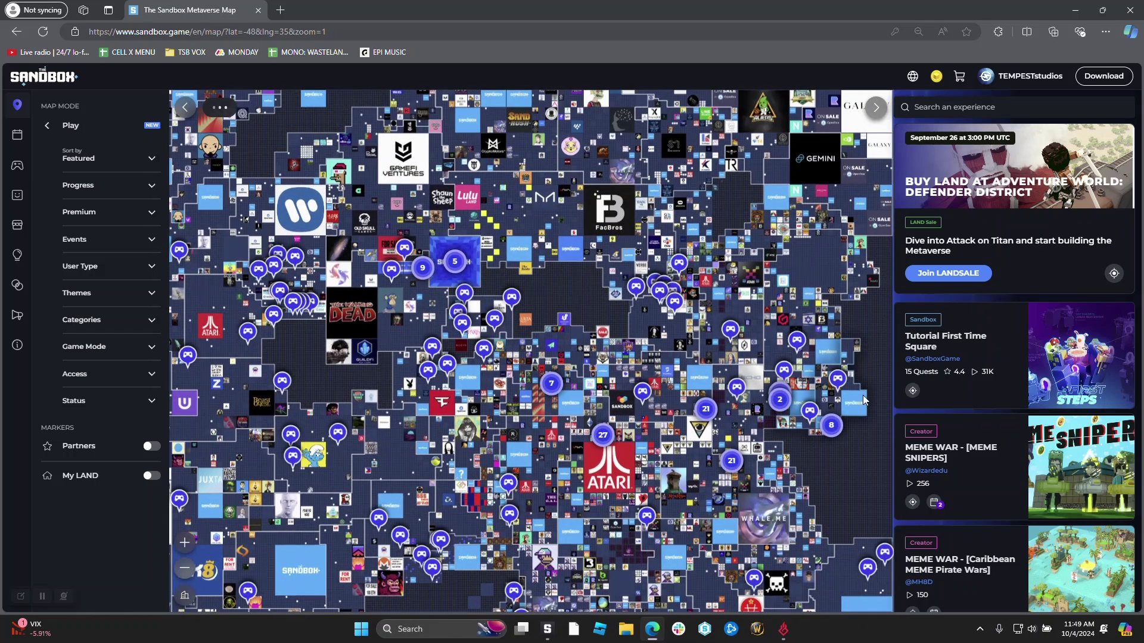
scroll(850, 467, "down", 3)
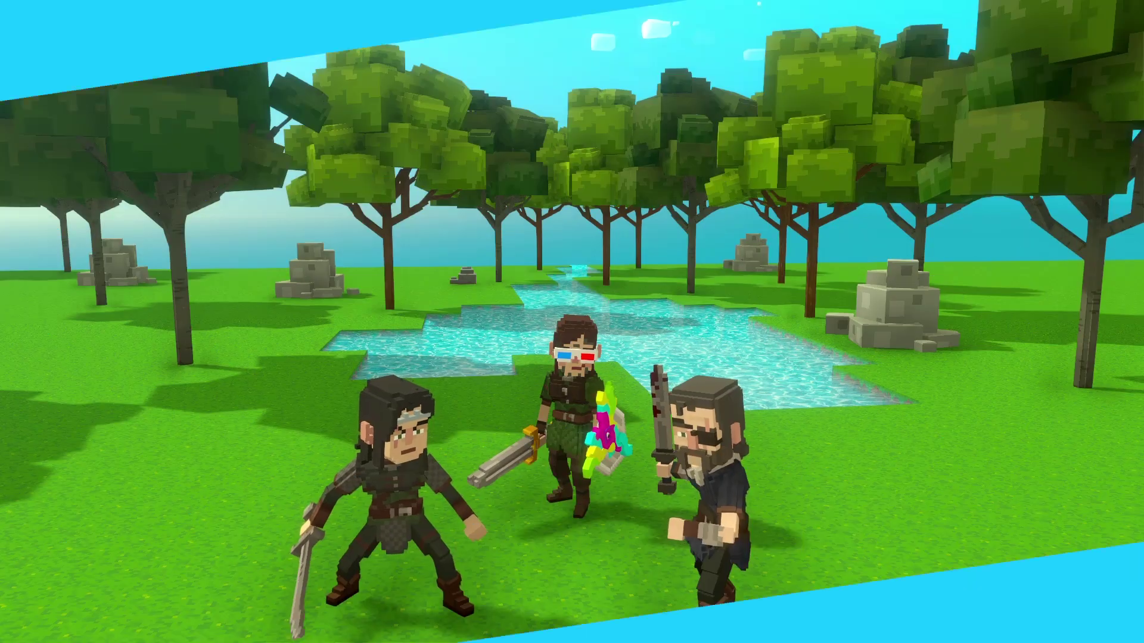